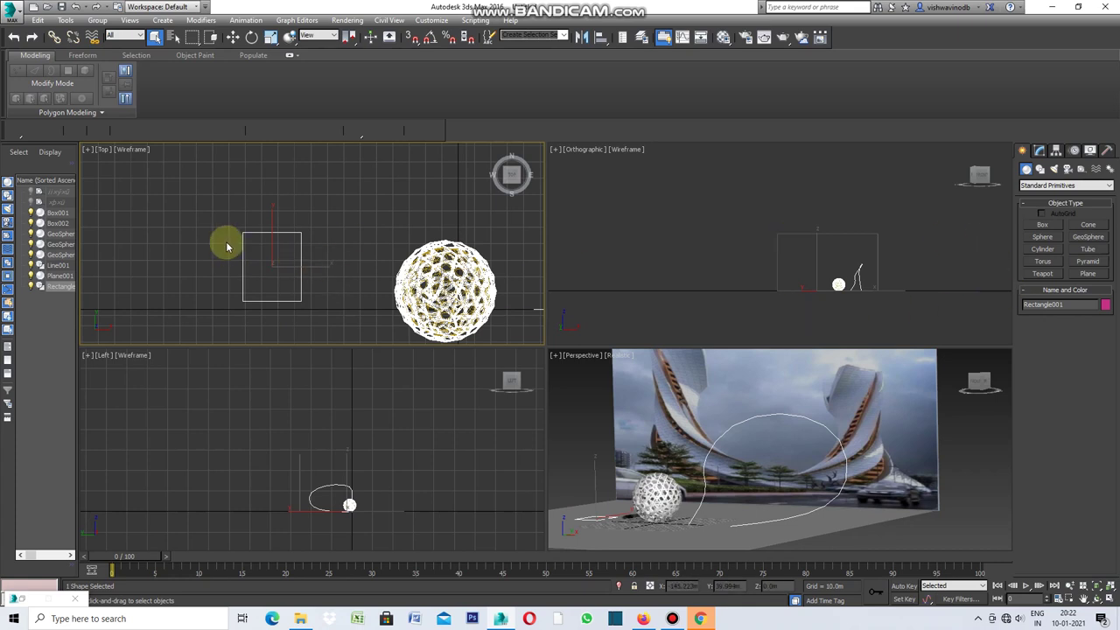
Step: Convert the rectangle to an Editable Spline and enter Vertex mode
right_click(343, 237)
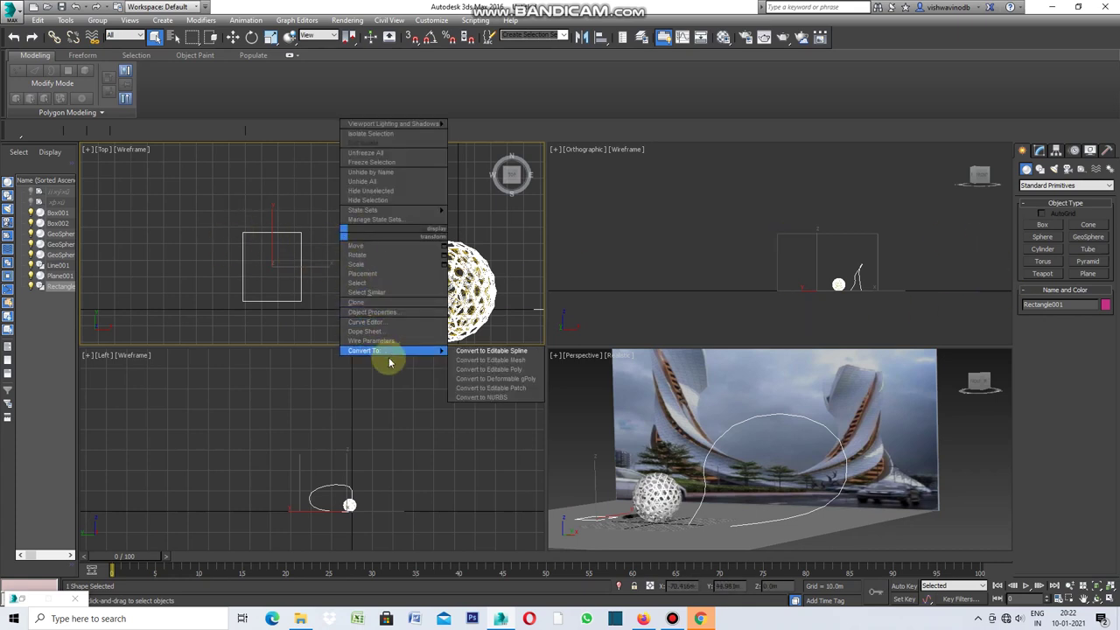
mouse_move(377, 350)
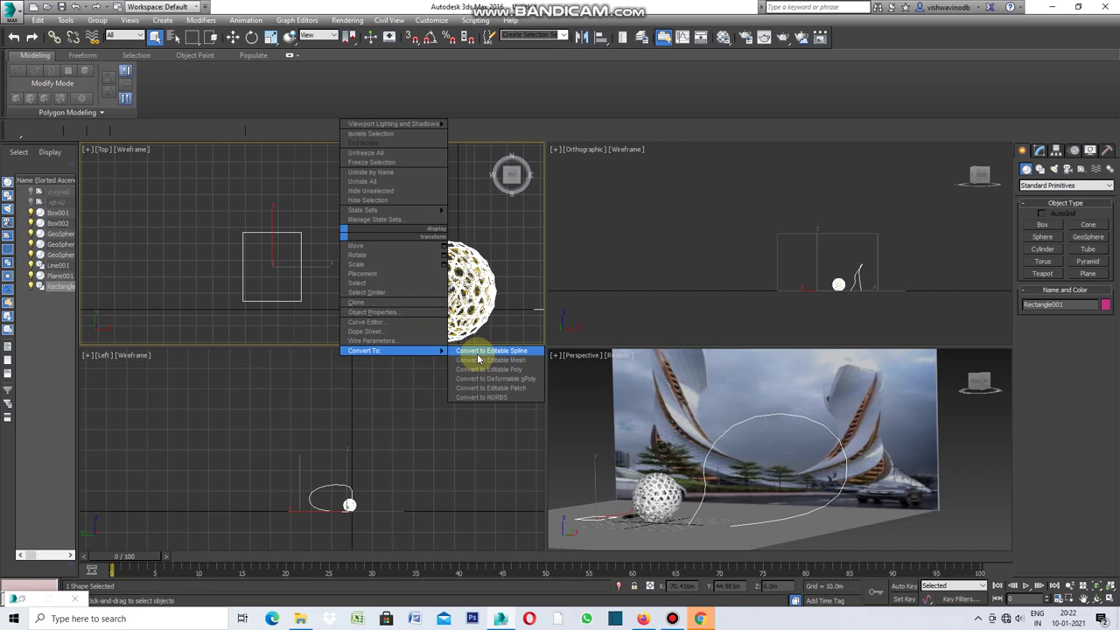
left_click(478, 354)
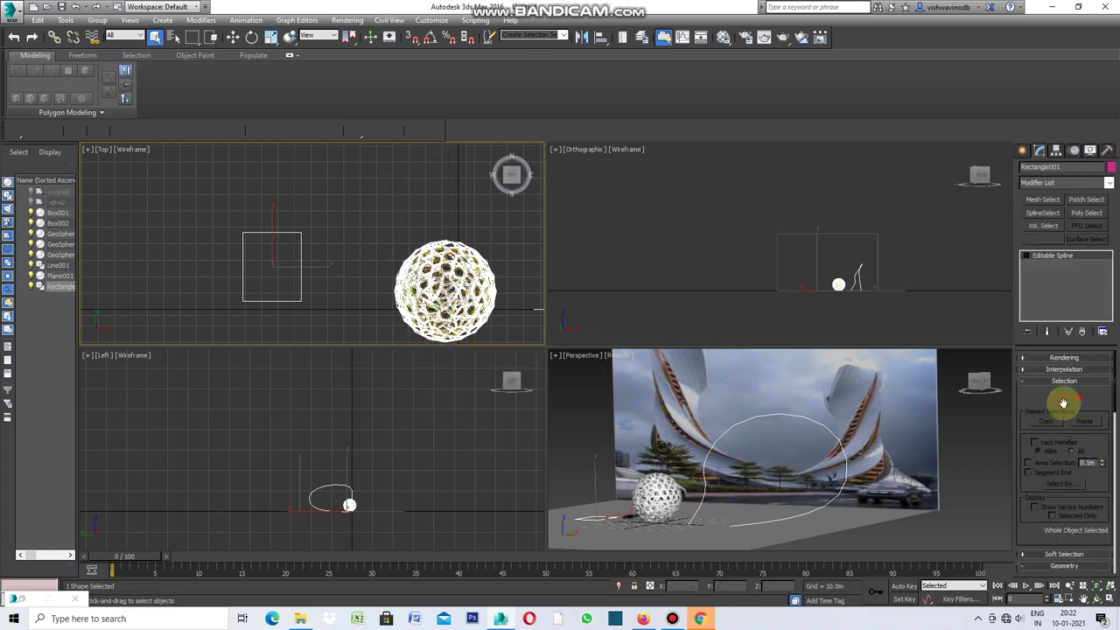
left_click(1050, 397)
scroll(1069, 442, "down", 3)
scroll(1073, 429, "down", 2)
scroll(1072, 428, "down", 1)
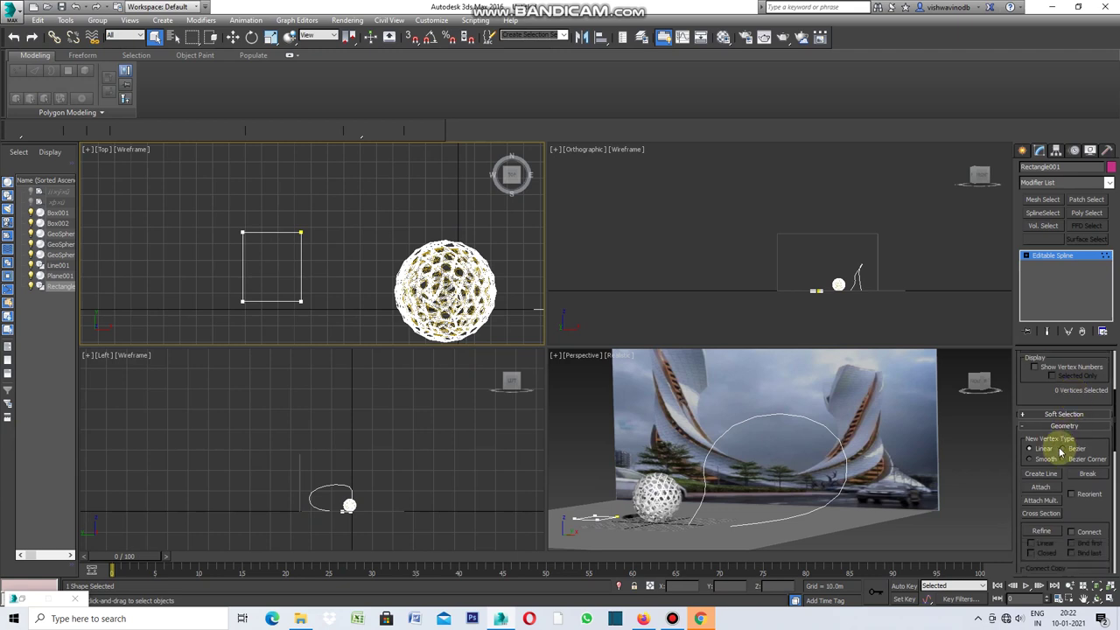
scroll(1060, 451, "down", 2)
scroll(1060, 449, "down", 2)
scroll(1059, 447, "down", 1)
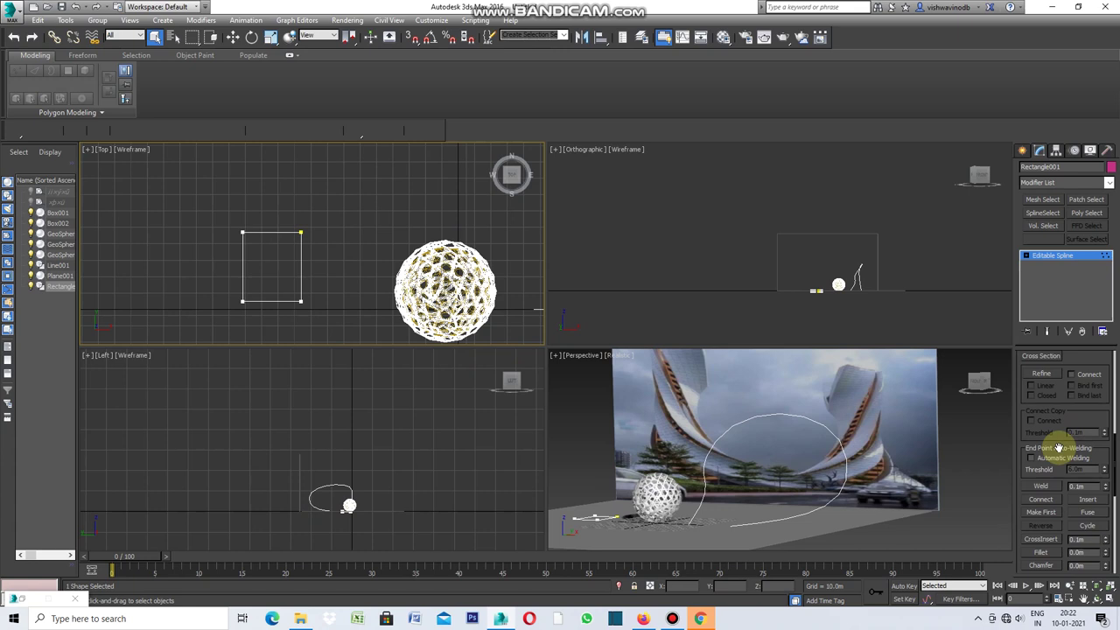
Step: Fillet all four rectangle corners by about 6.4 m into a rounded square
left_click(1040, 552)
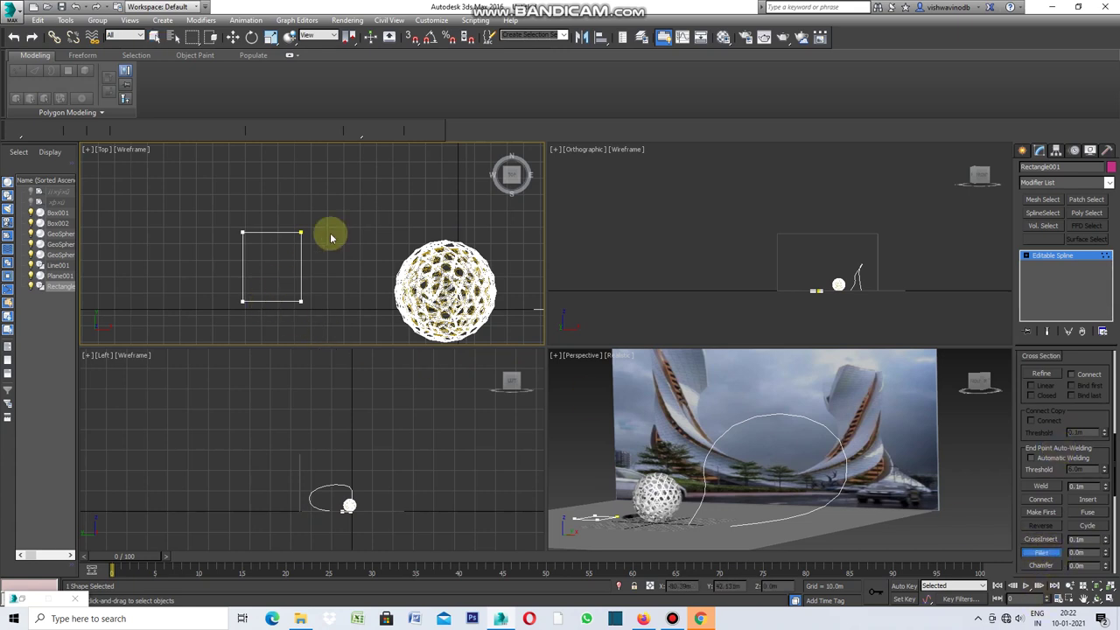
left_click_drag(330, 217, 227, 317)
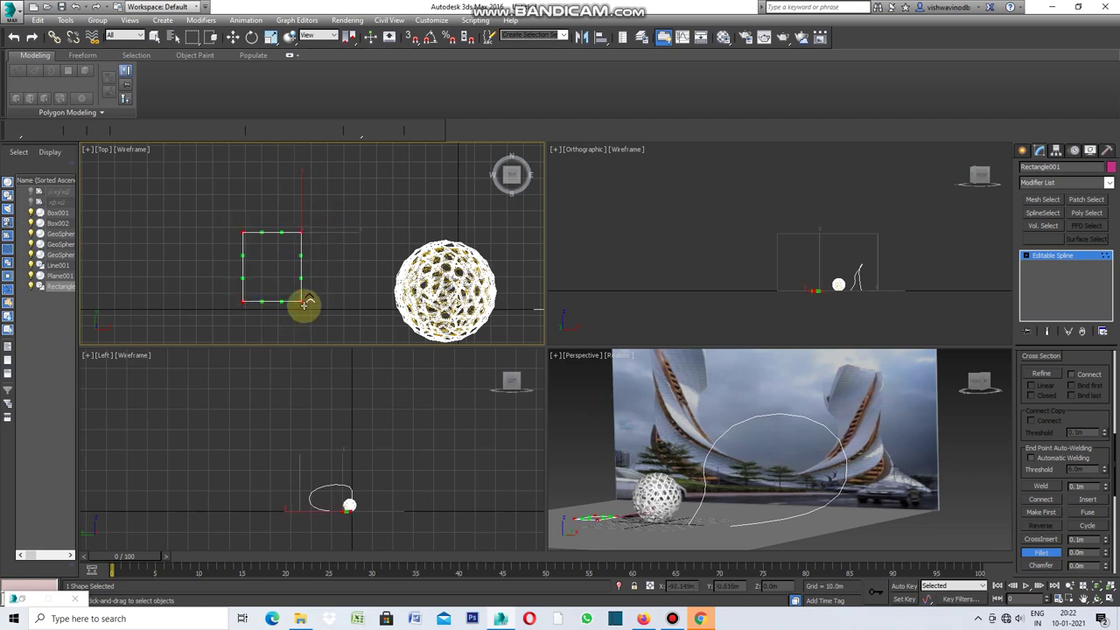
left_click_drag(303, 304, 291, 292)
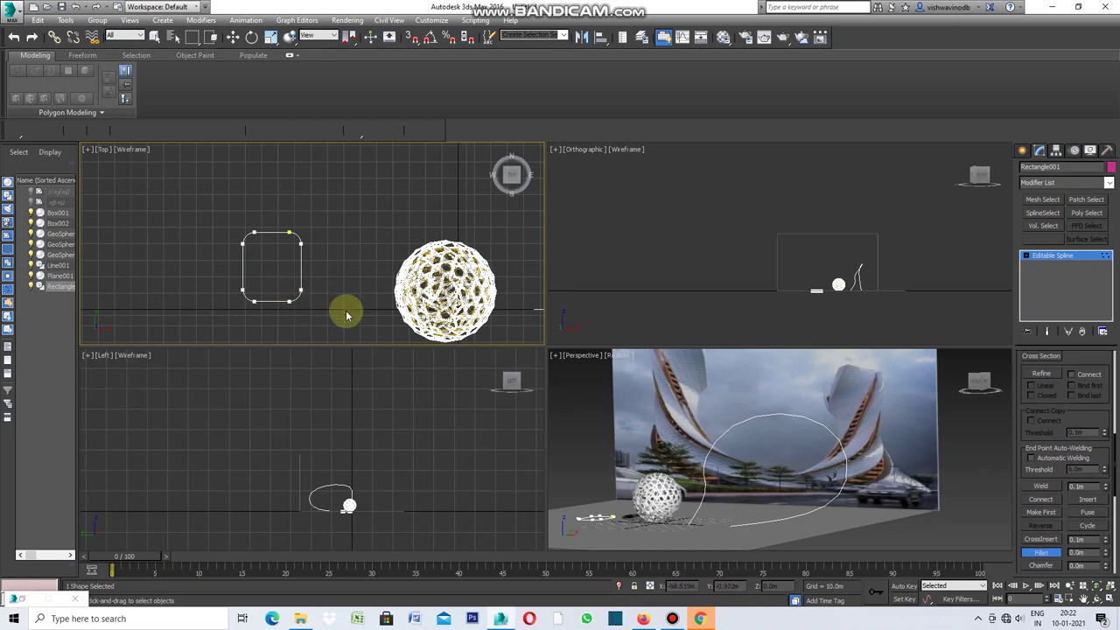
left_click(1023, 151)
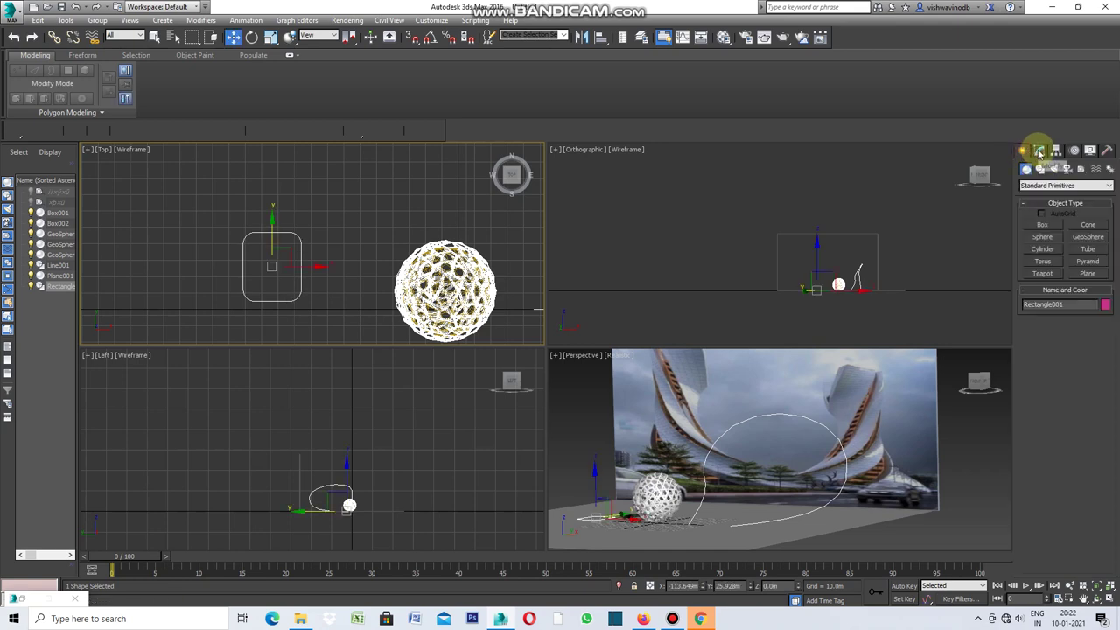
Step: Give arch curve Line001 a Sweep modifier with Rectangle001 picked as its custom section
left_click(1039, 151)
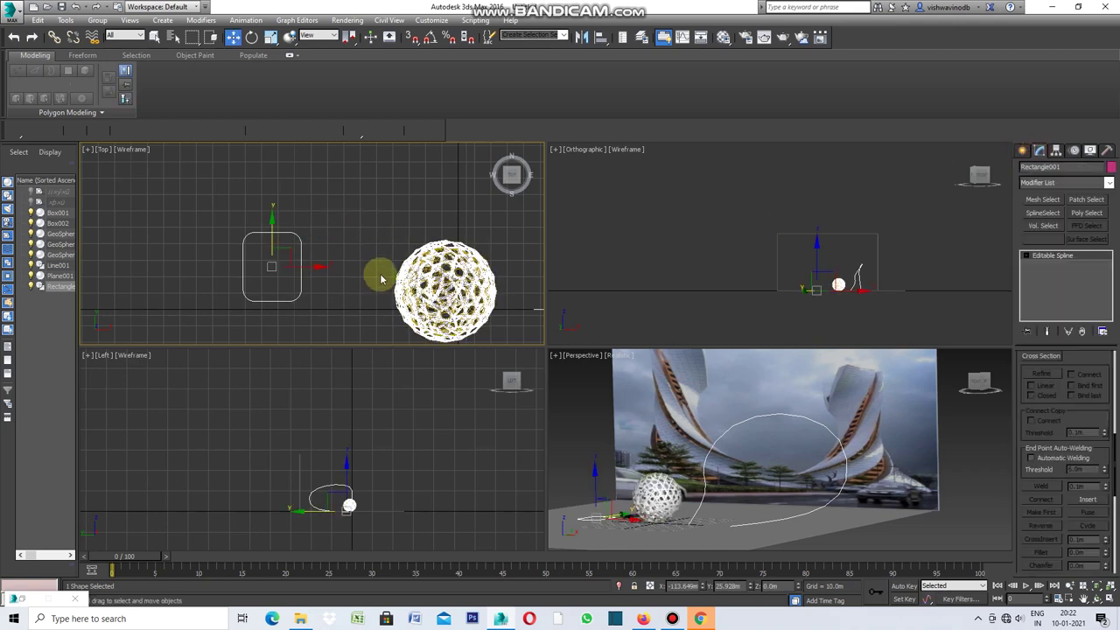
left_click(743, 298)
left_click(832, 433)
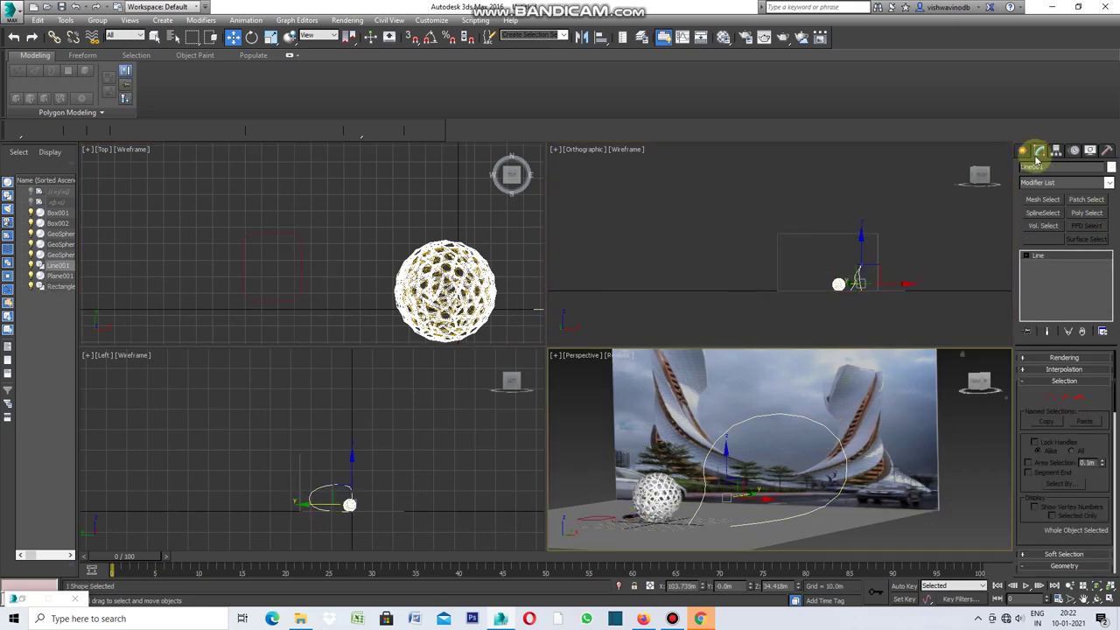
left_click(1109, 183)
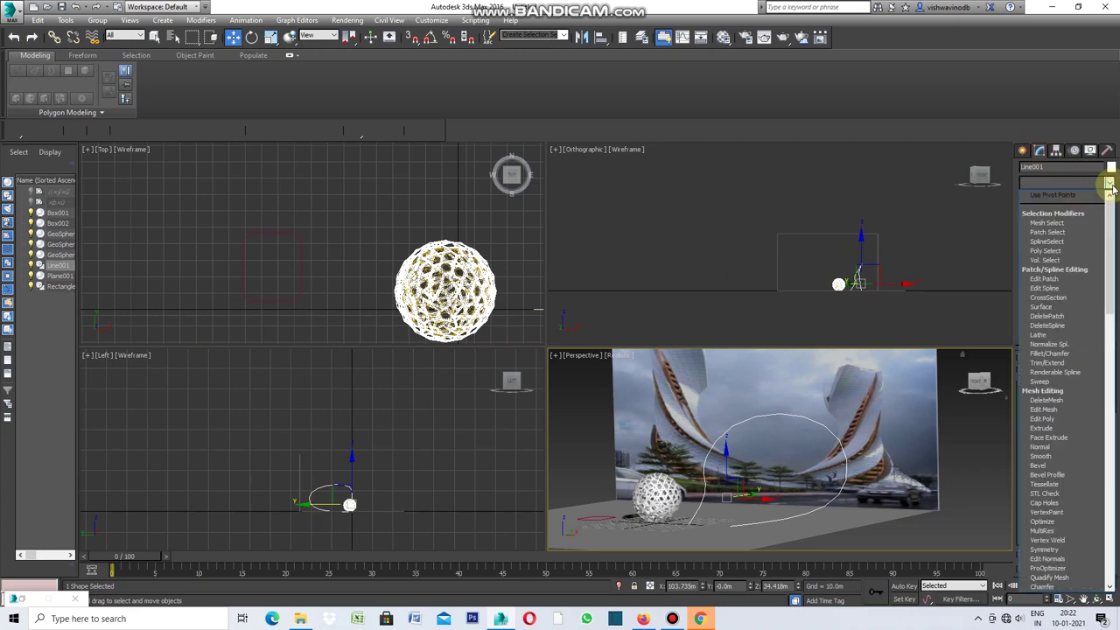
left_click(1039, 381)
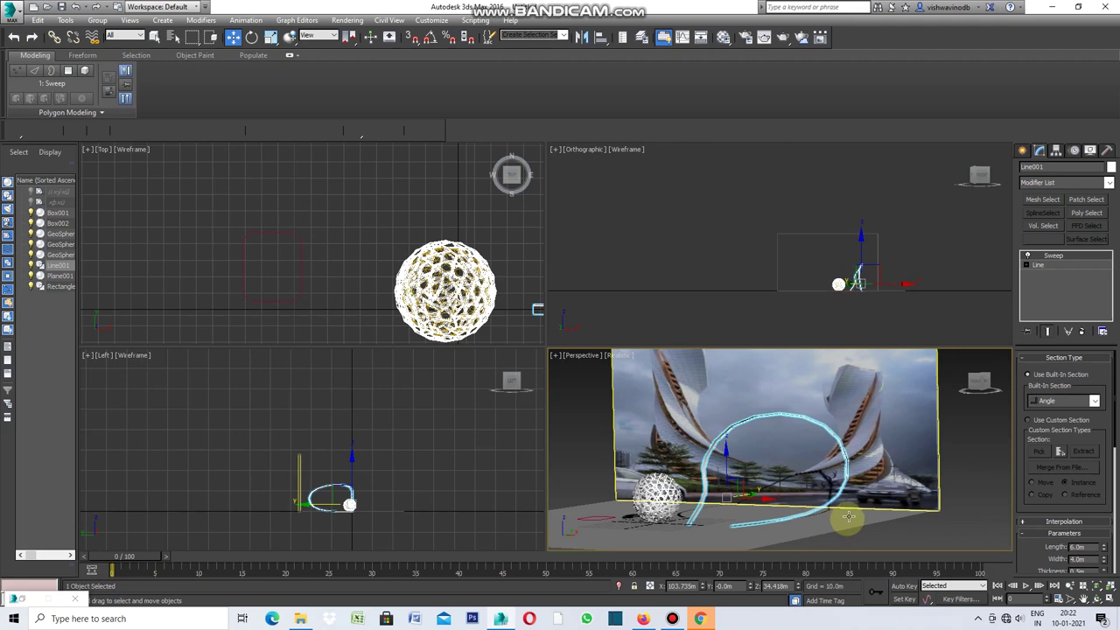
left_click(1030, 421)
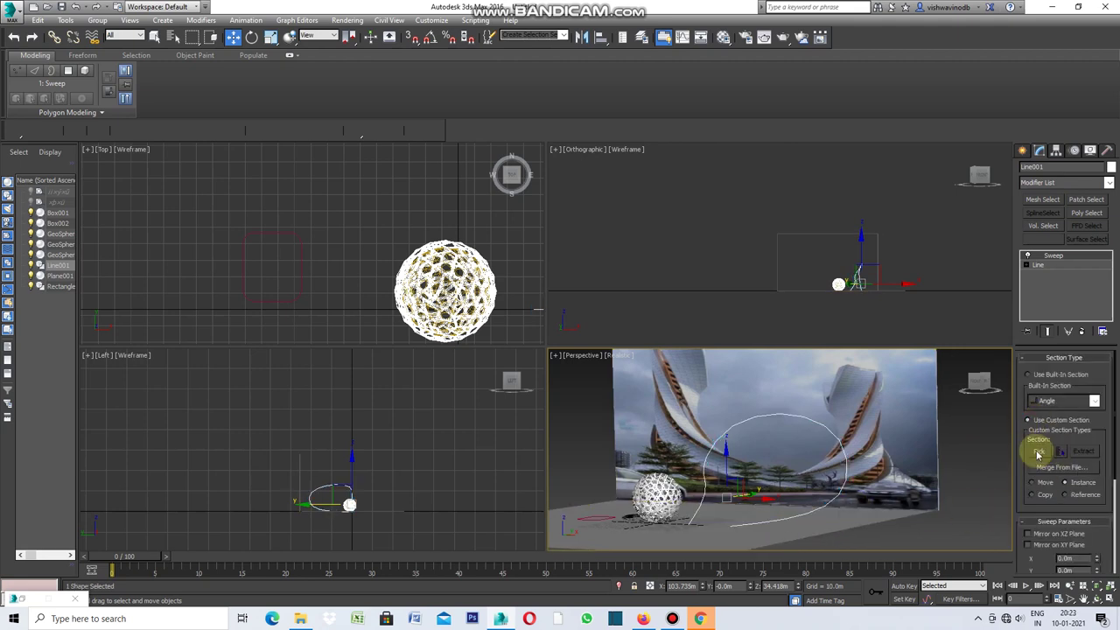
left_click(1037, 452)
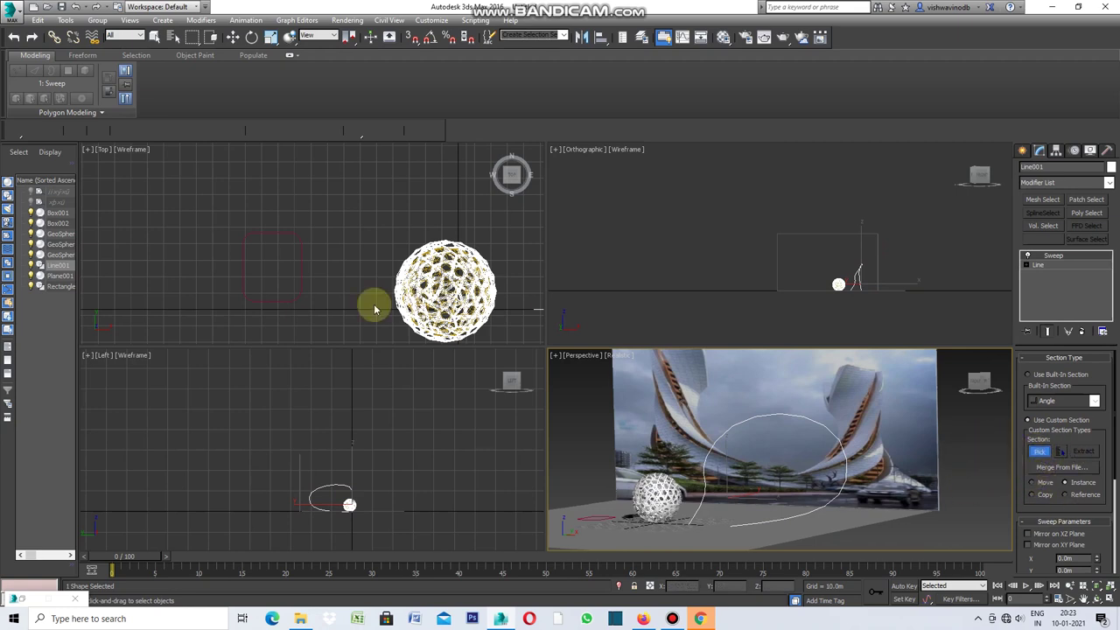
left_click(301, 282)
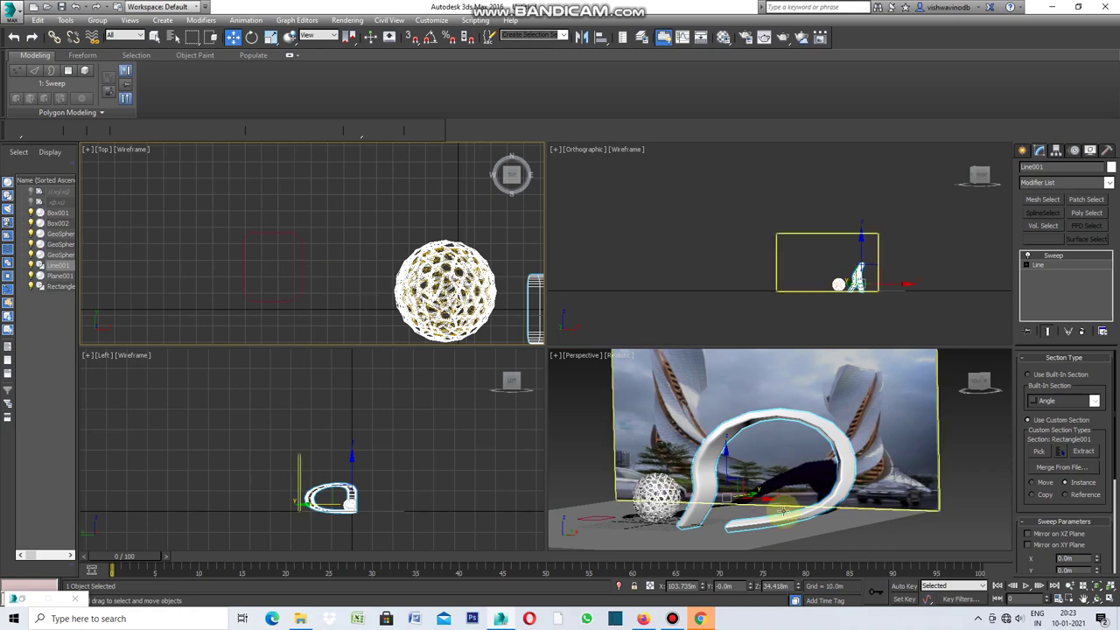
Step: Maximize the Perspective viewport and orbit around the swept arch band
left_click(555, 360)
left_click(557, 358)
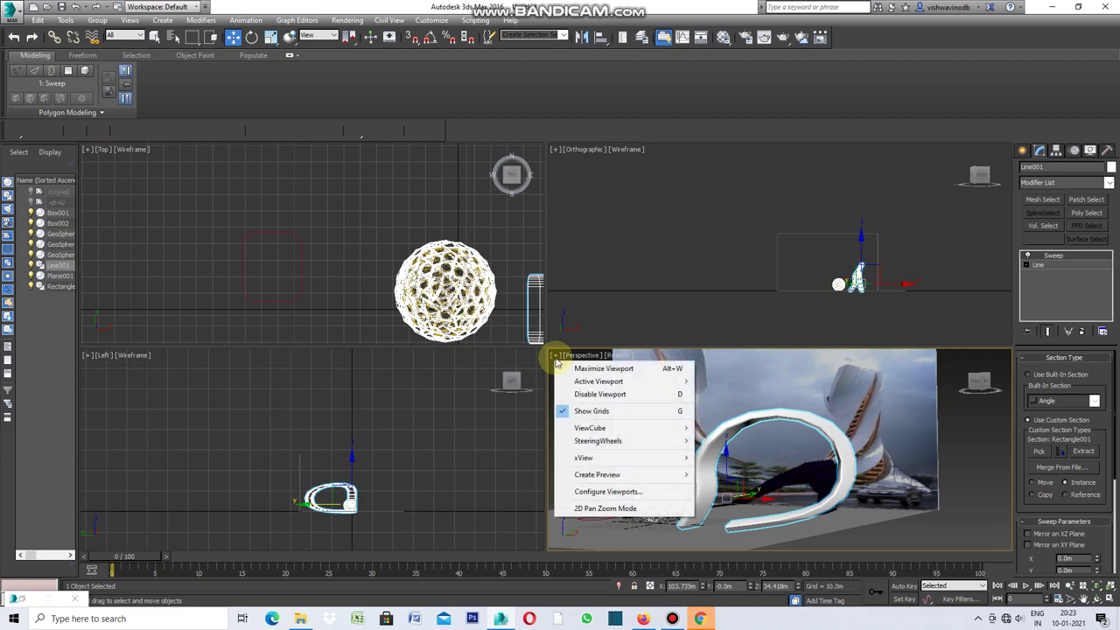
left_click(581, 368)
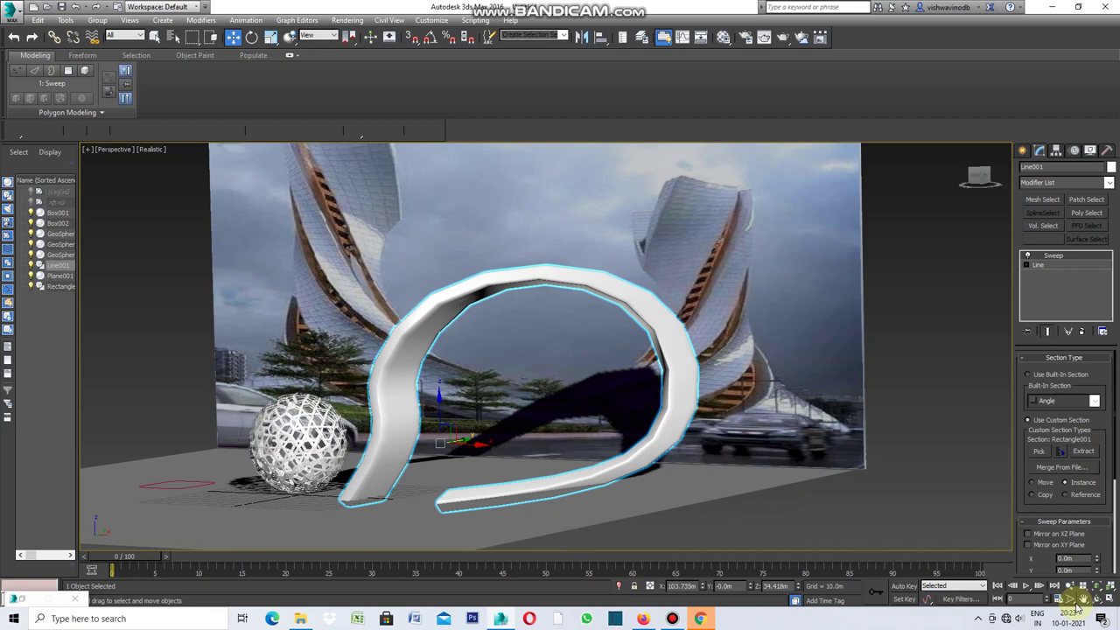
left_click(1096, 599)
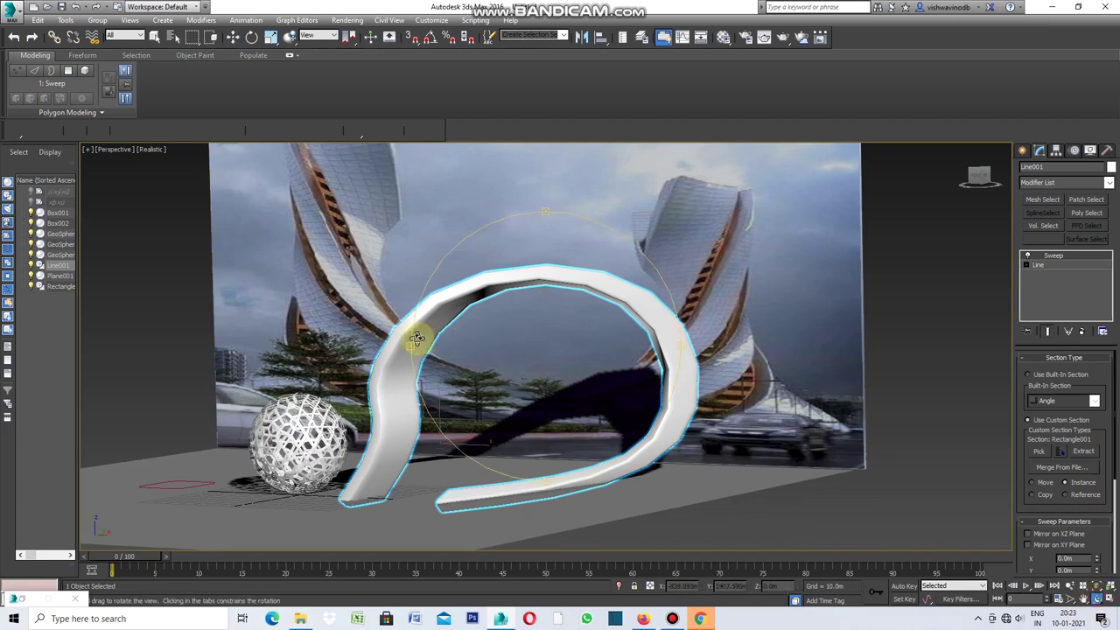
mouse_move(413, 341)
left_mouse_down()
mouse_move(466, 351)
mouse_move(400, 341)
left_mouse_up()
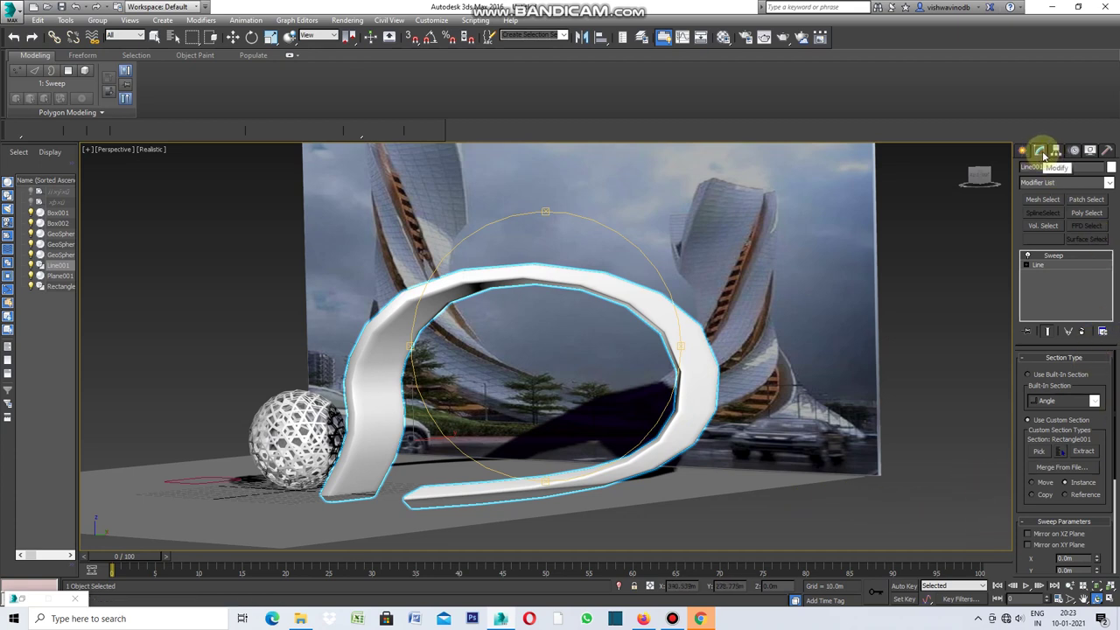
Step: Set the Sweep section X offset to 10 m and its angle to 10 degrees
left_click_drag(1116, 388, 1113, 455)
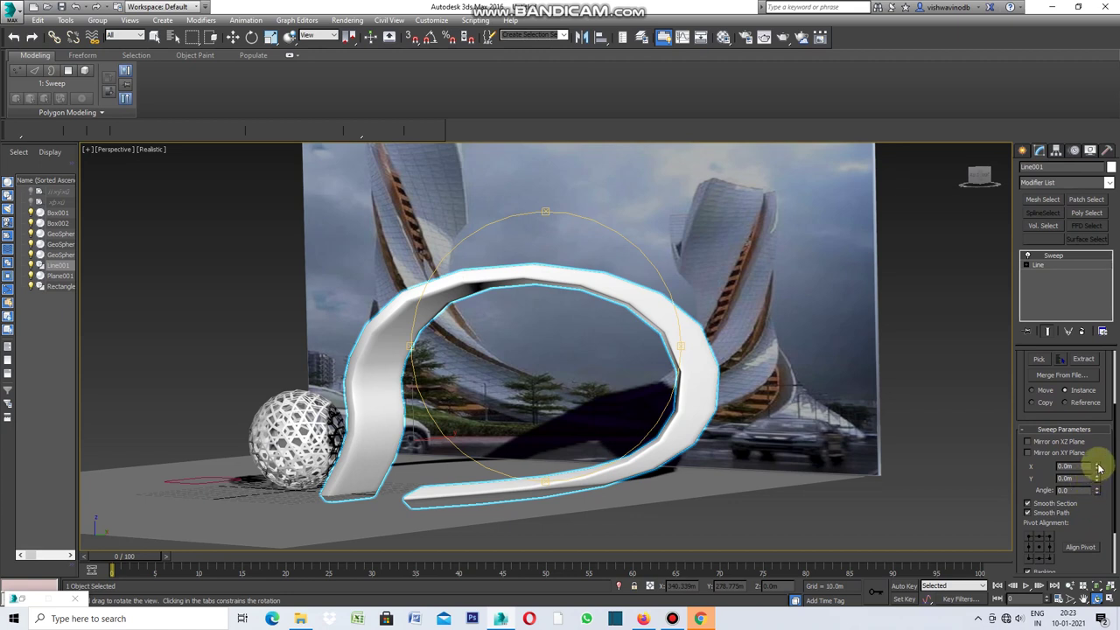
left_click_drag(1099, 468, 1097, 441)
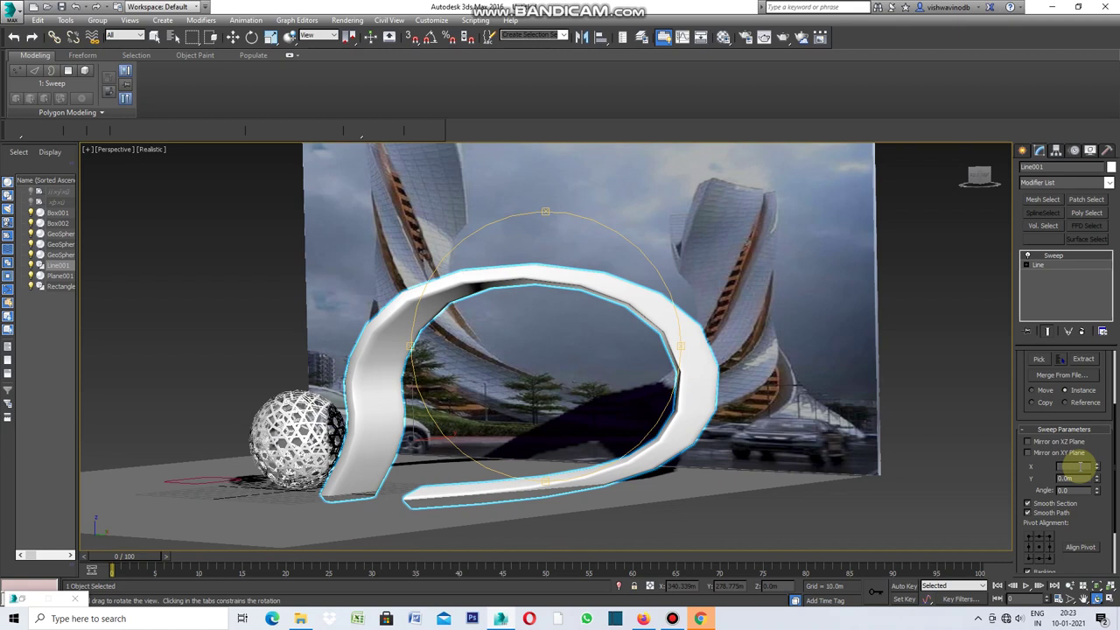
key("BackSpace")
key("Return")
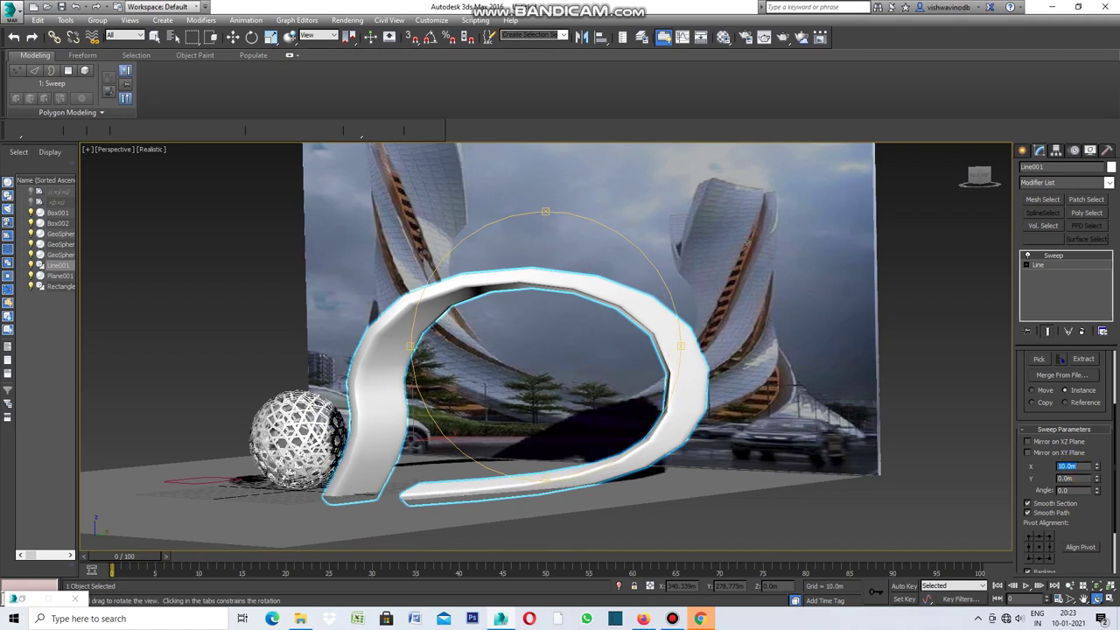
left_click(1072, 466)
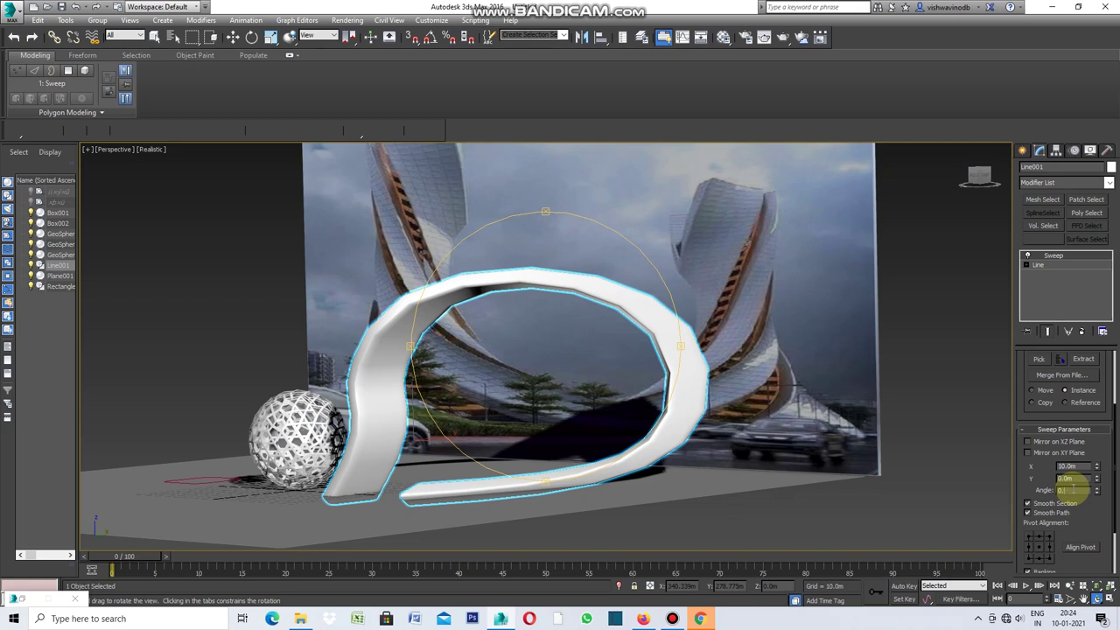
type("10")
key("Return")
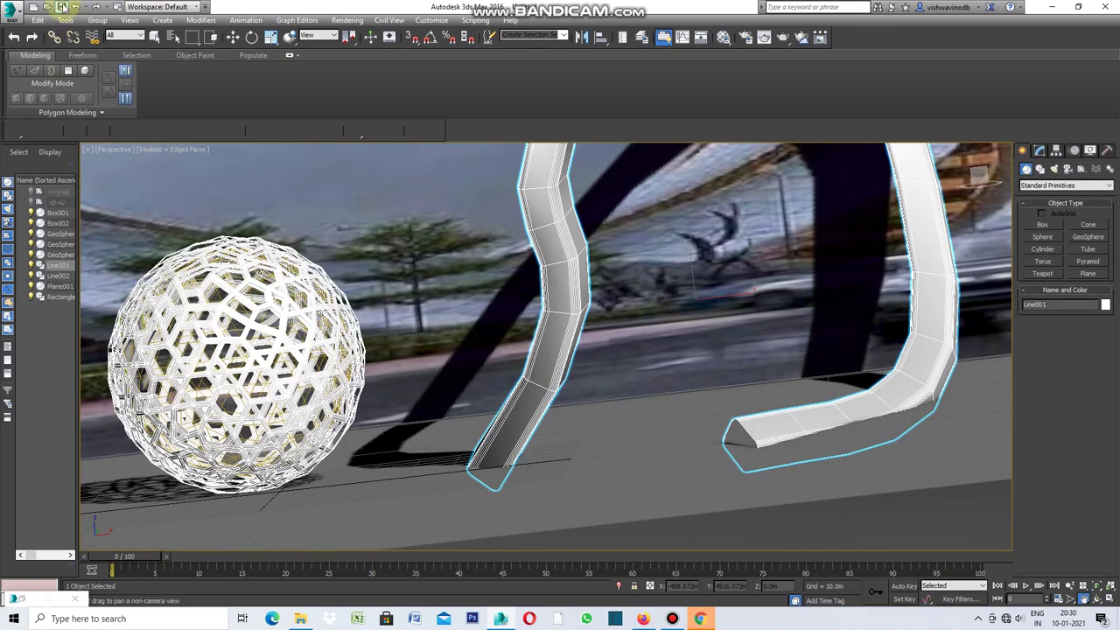
Step: Select the right-hand swept tube Line001 and convert it to Editable Poly
key("w")
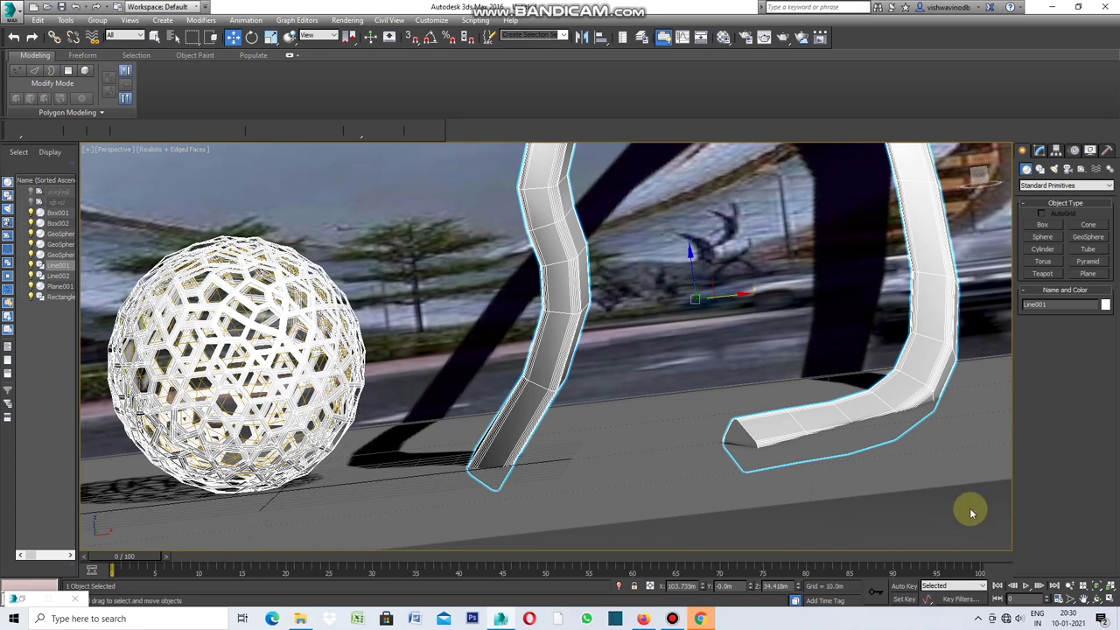
left_click(969, 512)
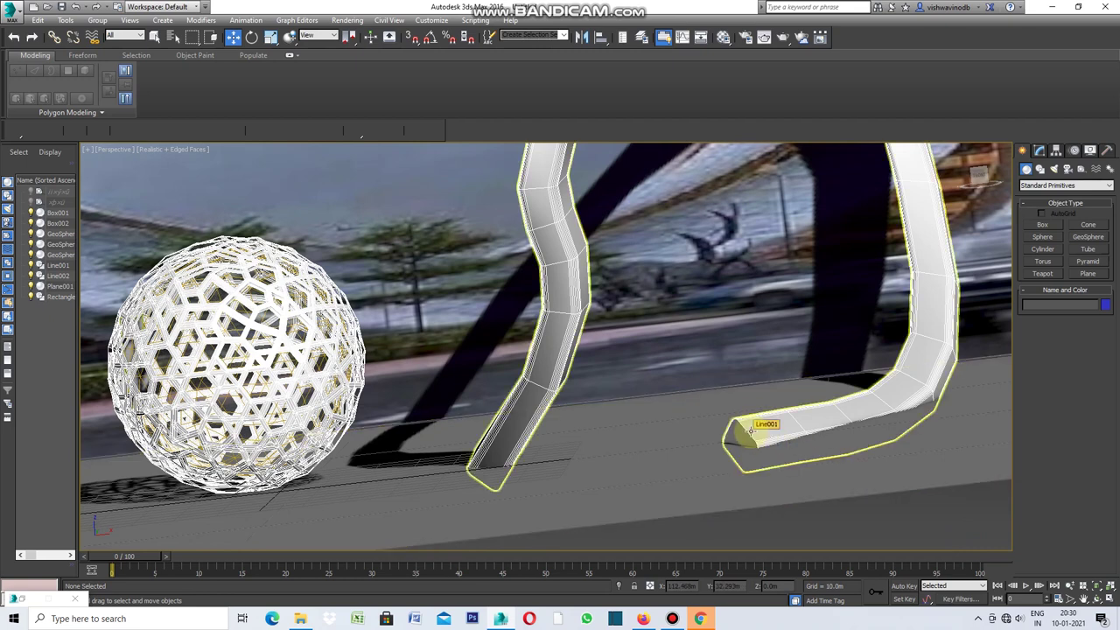
left_click(154, 40)
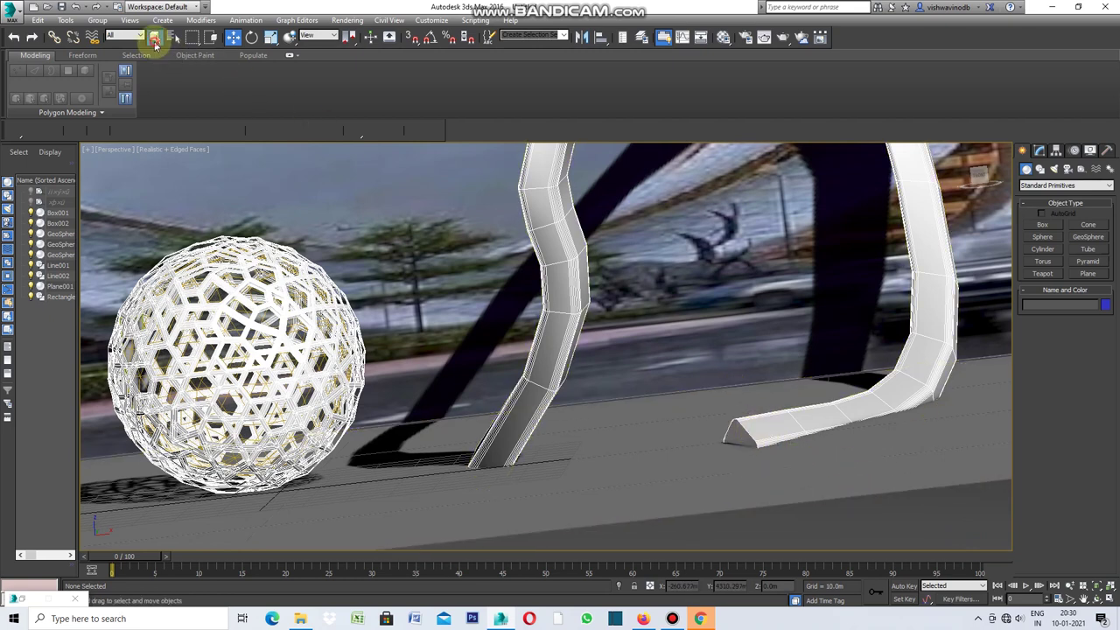
left_click(744, 435)
right_click(745, 433)
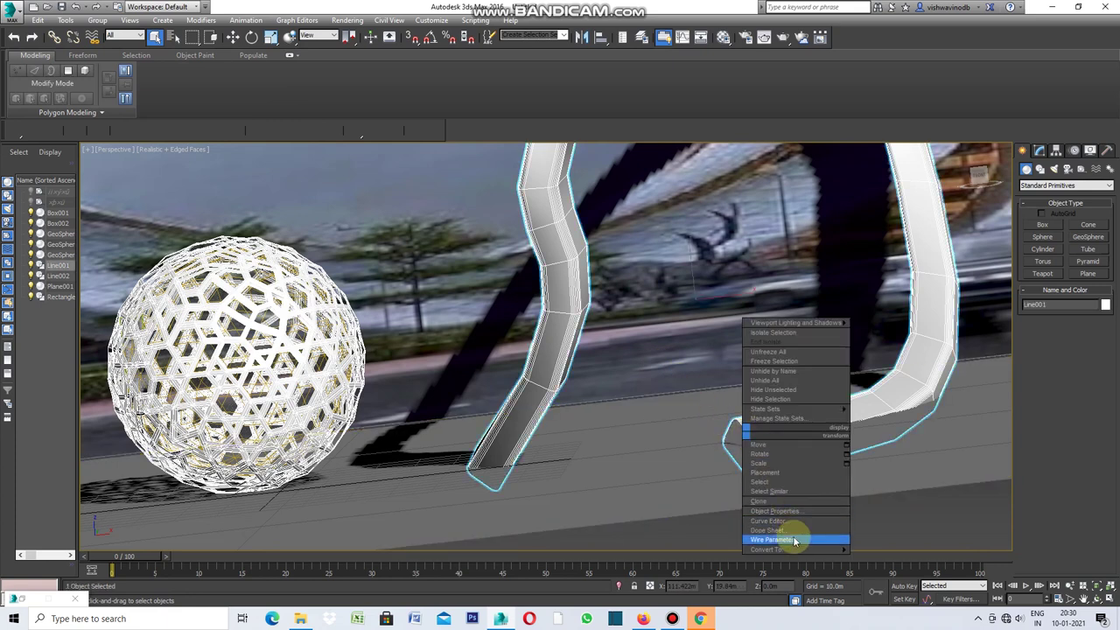
left_click(889, 558)
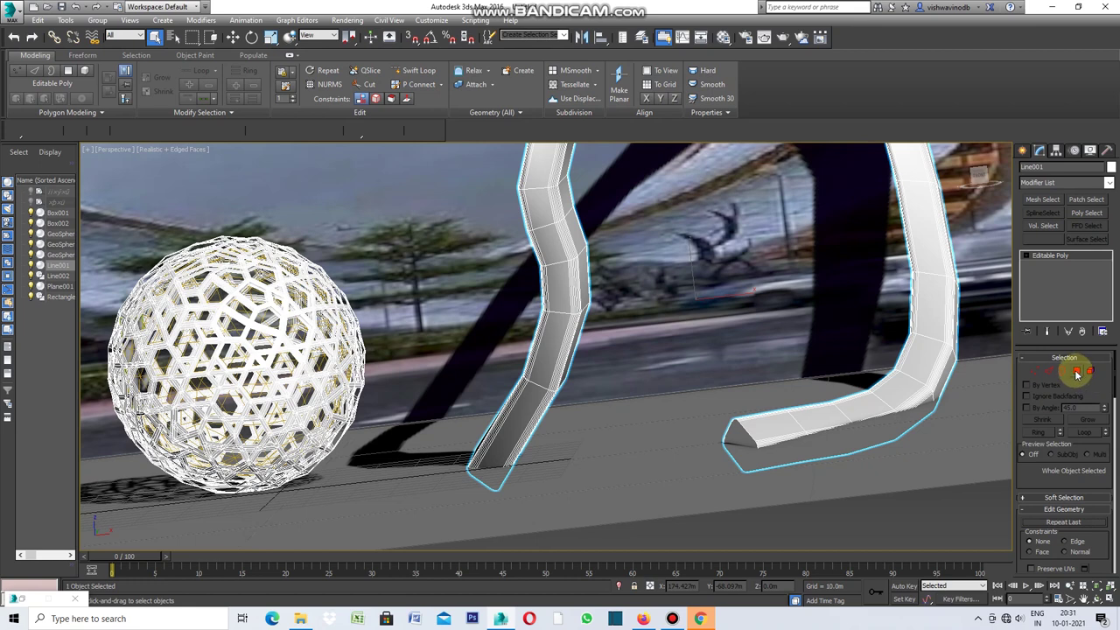
Step: Delete the tube's triangular end-cap polygon to leave the tube open-ended
left_click(1077, 375)
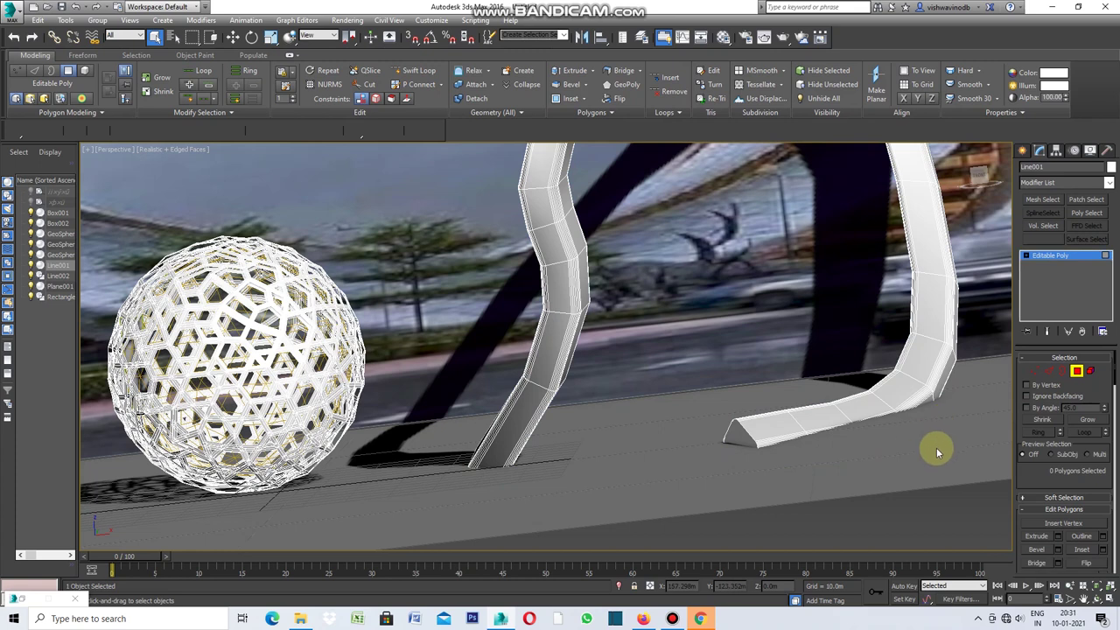
left_click(737, 434)
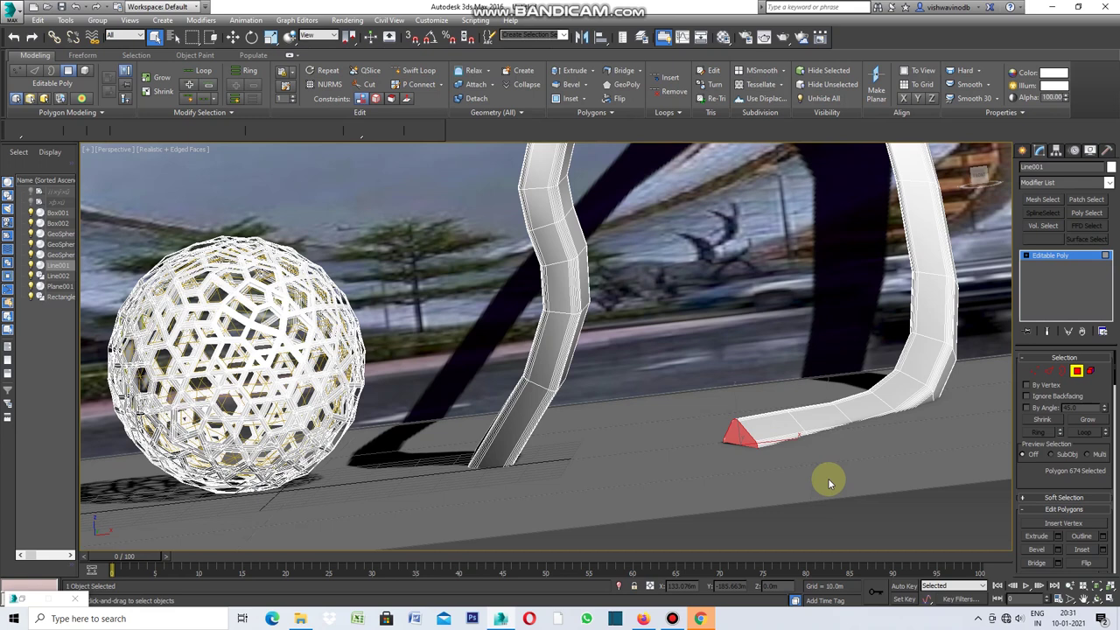
key("Delete")
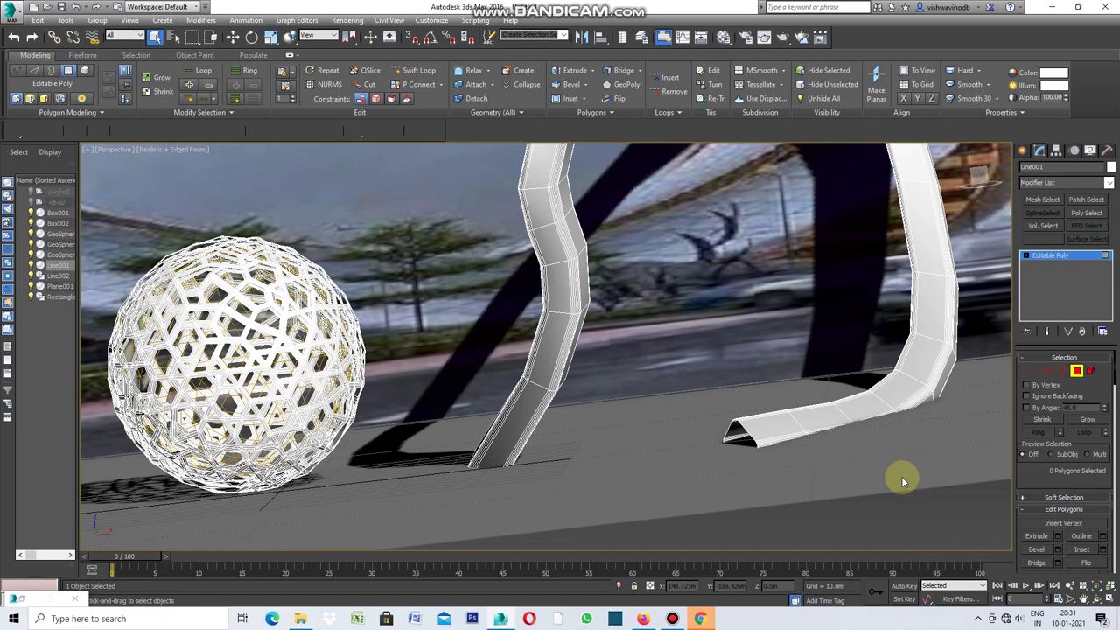
Step: Switch to Select and Move and clear the selection
scroll(901, 479, "up", 5)
key("w")
left_click(692, 492)
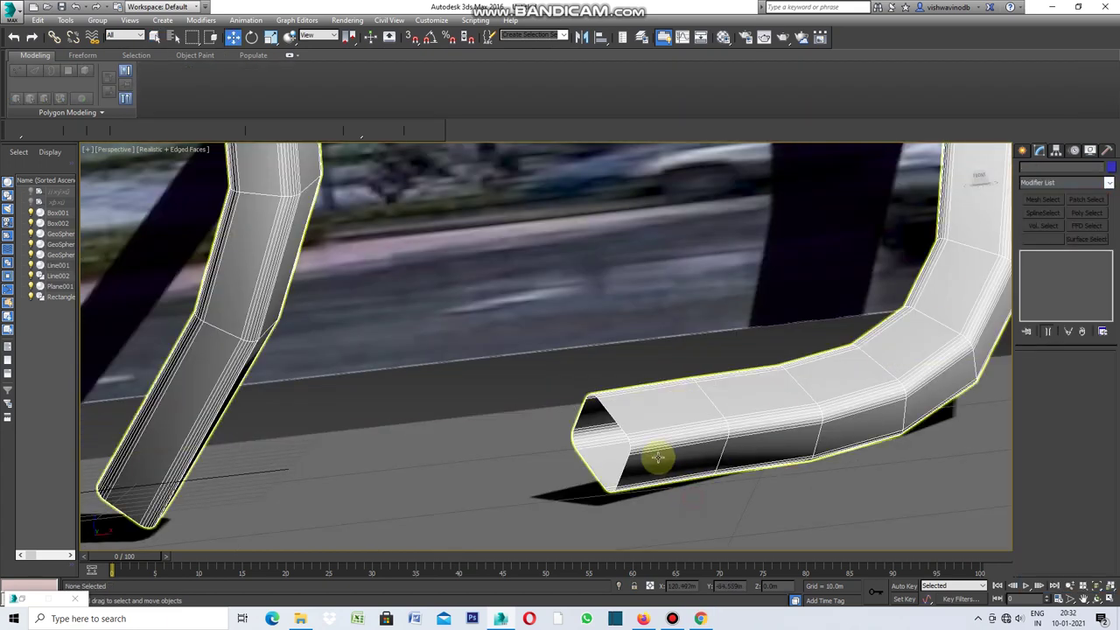
Step: Select the four open-end edges of Line001 and ring them along both legs
left_click(656, 455)
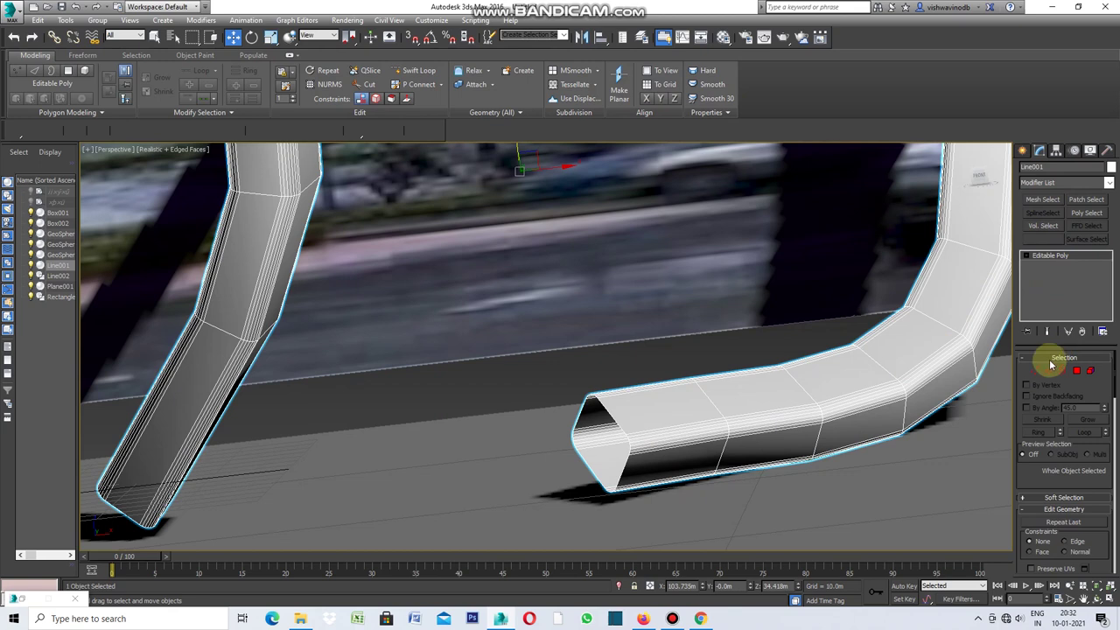
left_click(1050, 373)
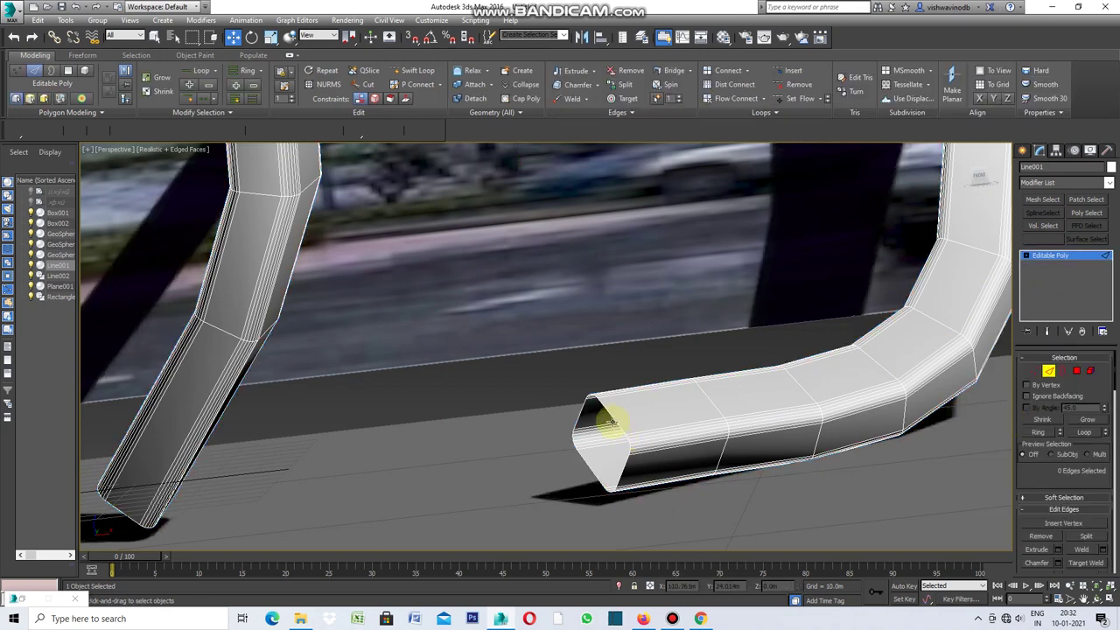
left_click(612, 418)
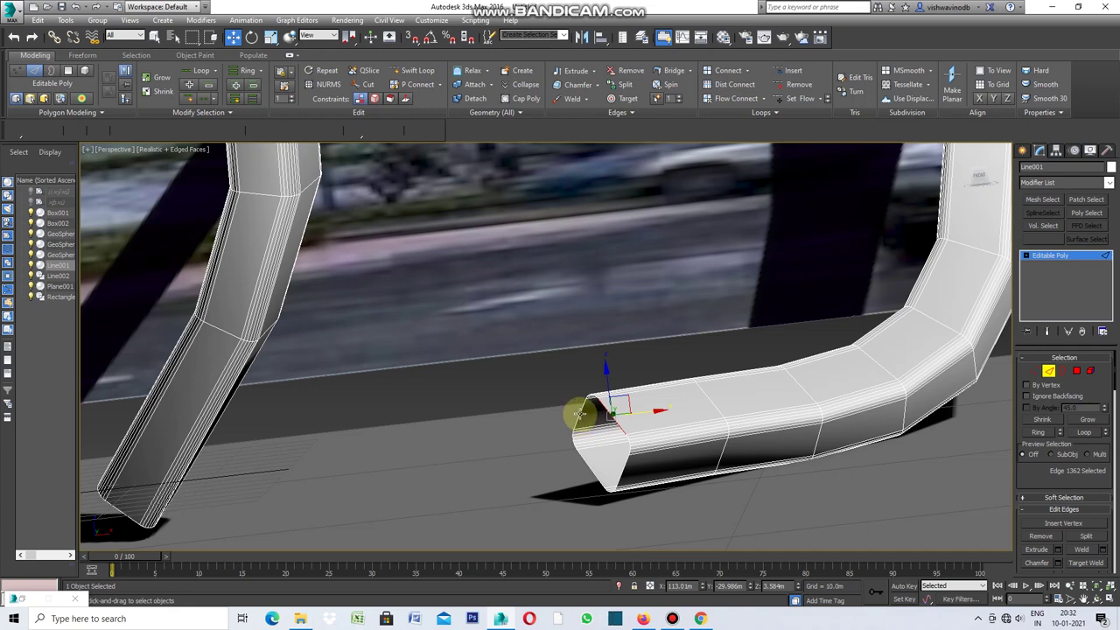
left_click(579, 413, "ctrl")
left_click(589, 467, "ctrl")
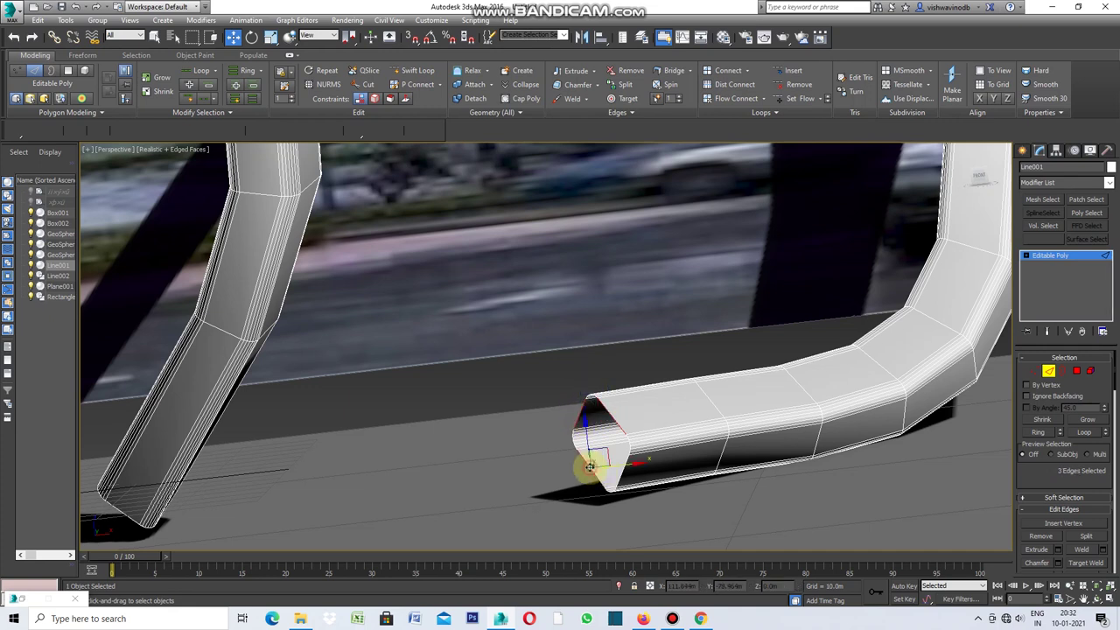
left_click(632, 477, "ctrl")
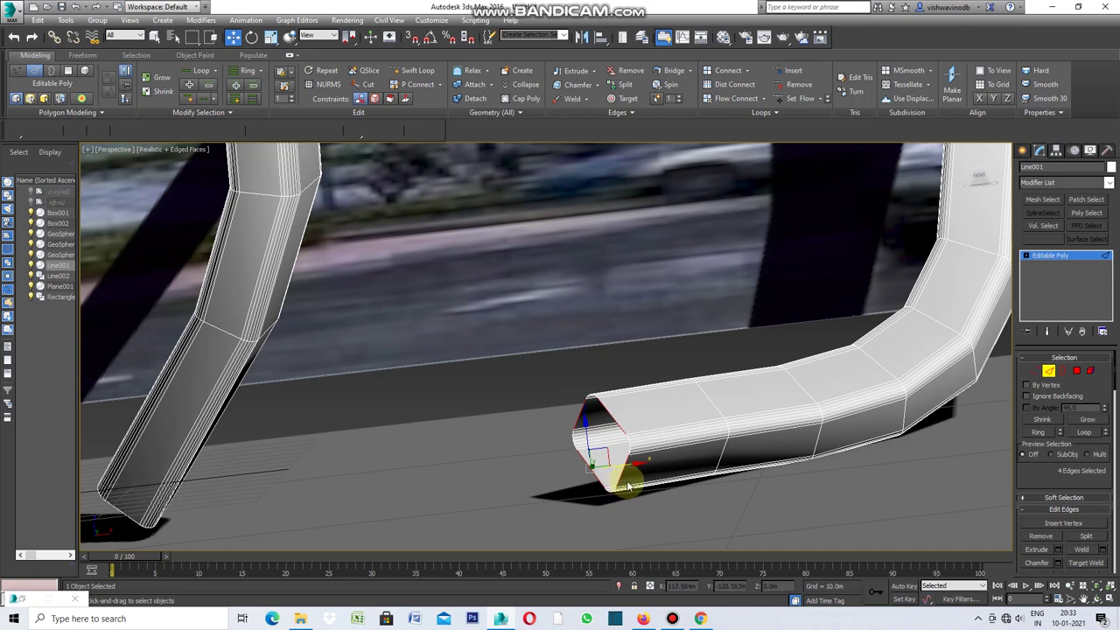
left_click(1040, 433)
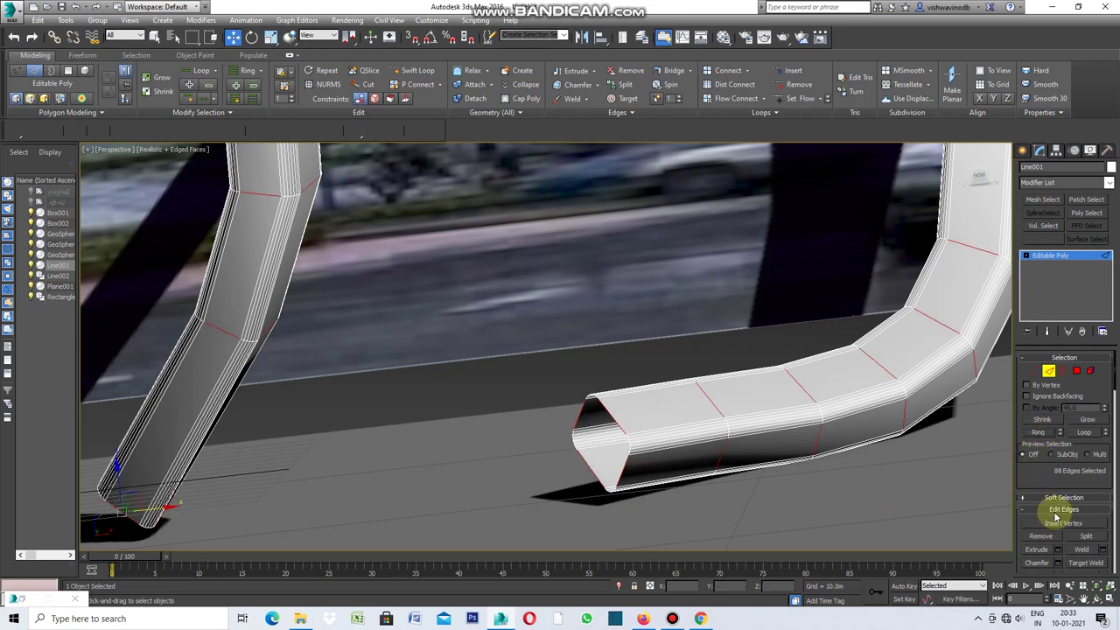
Step: Convert the edge ring to polygons and detach them as Object001
left_click(1077, 372, "ctrl")
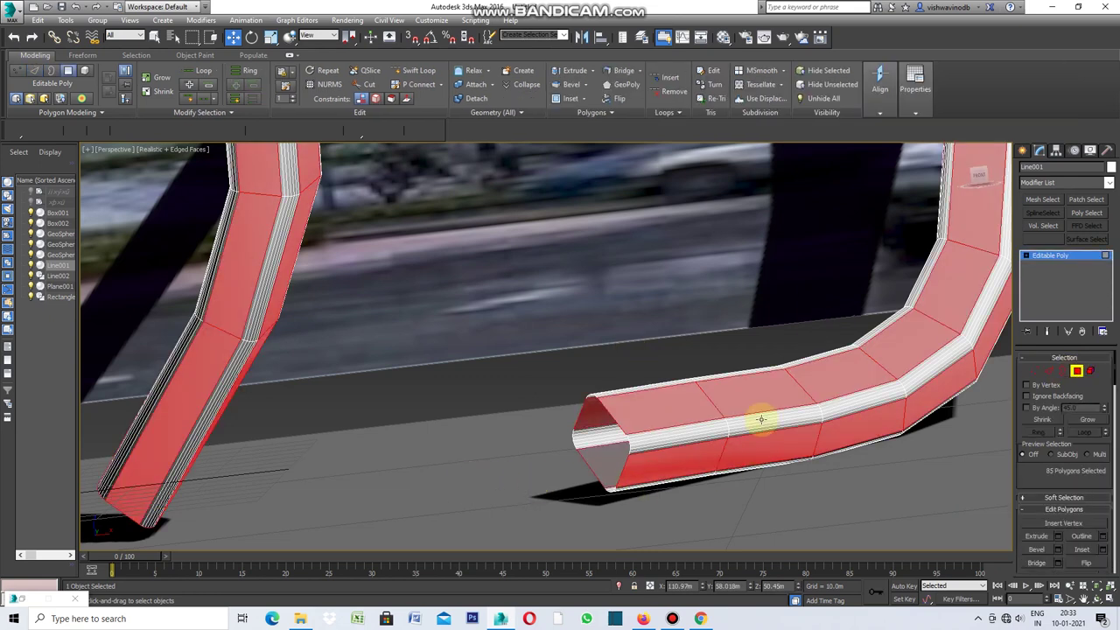
left_click_drag(1115, 372, 1117, 415)
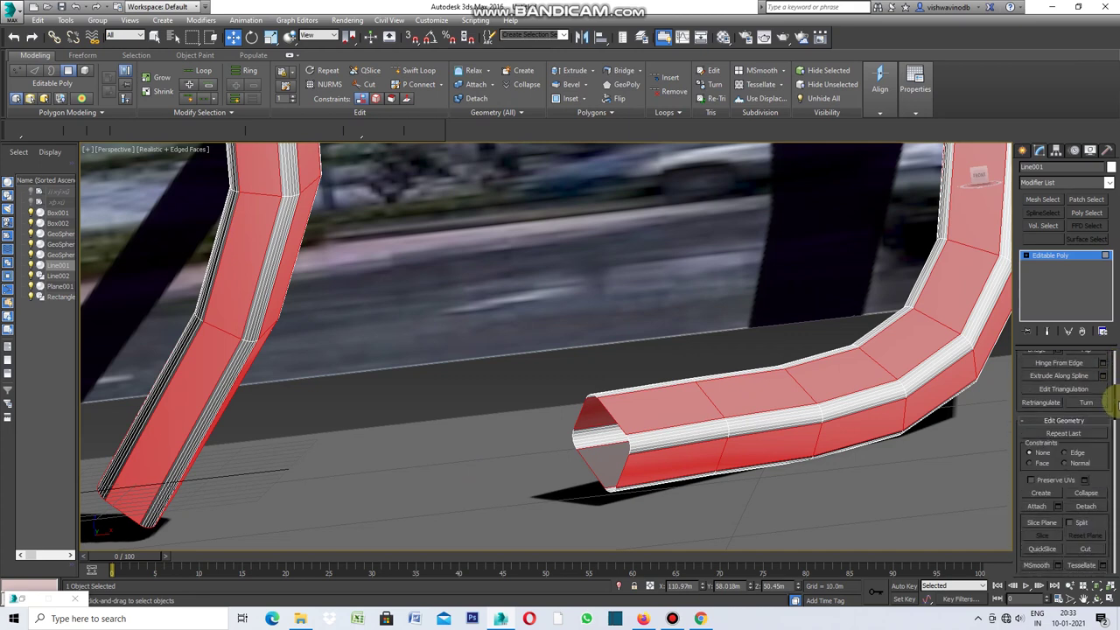
left_click(1086, 506)
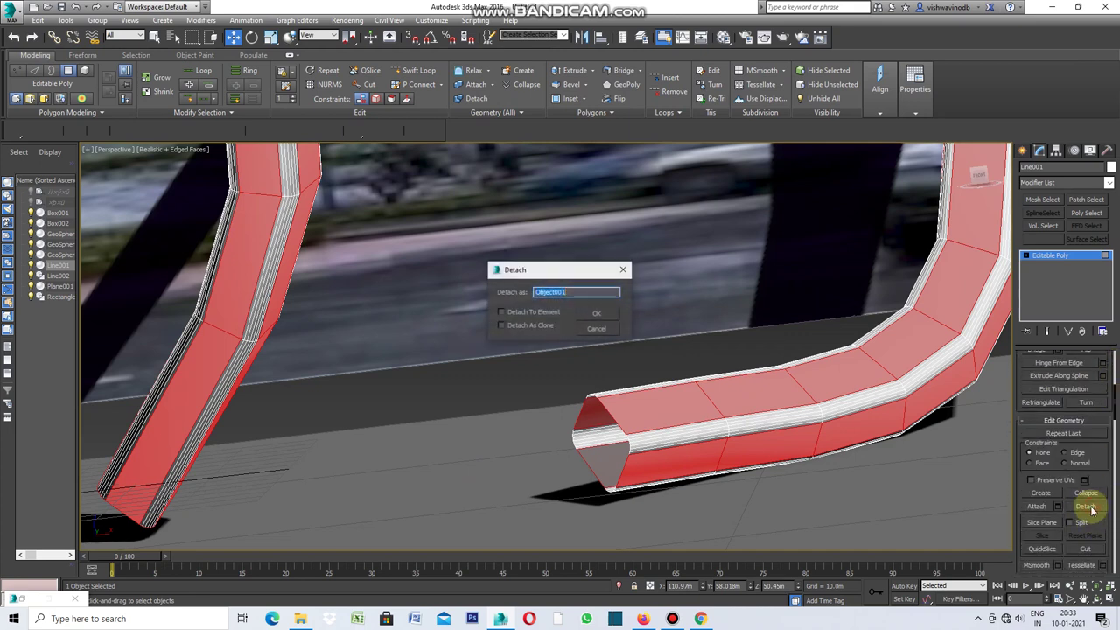
left_click(599, 315)
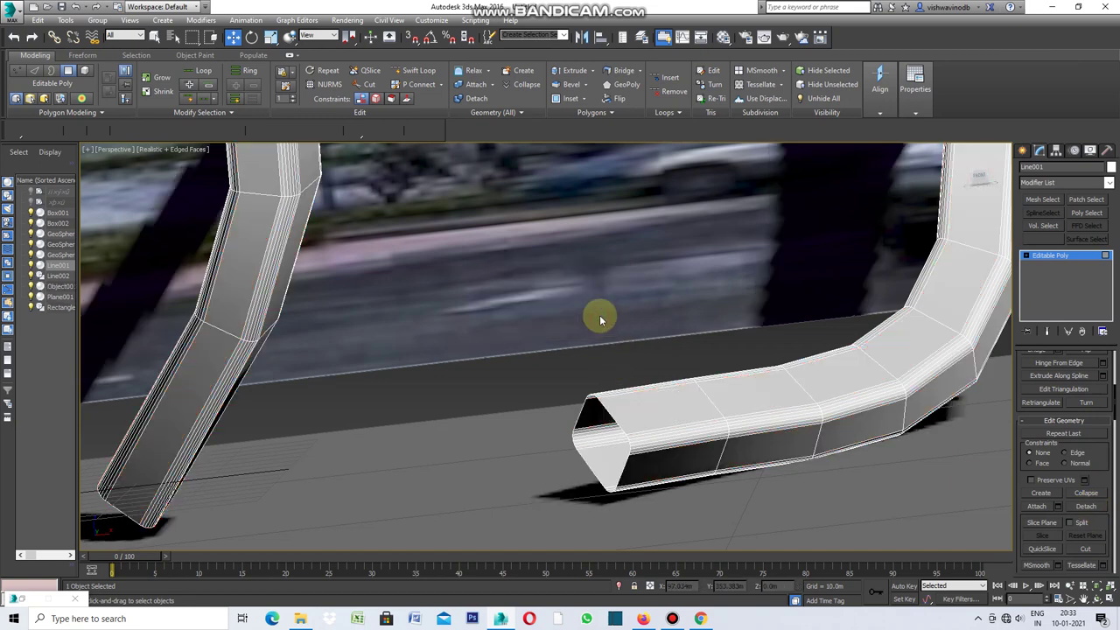
Step: Give Line001 a dark object colour
left_click(1110, 167)
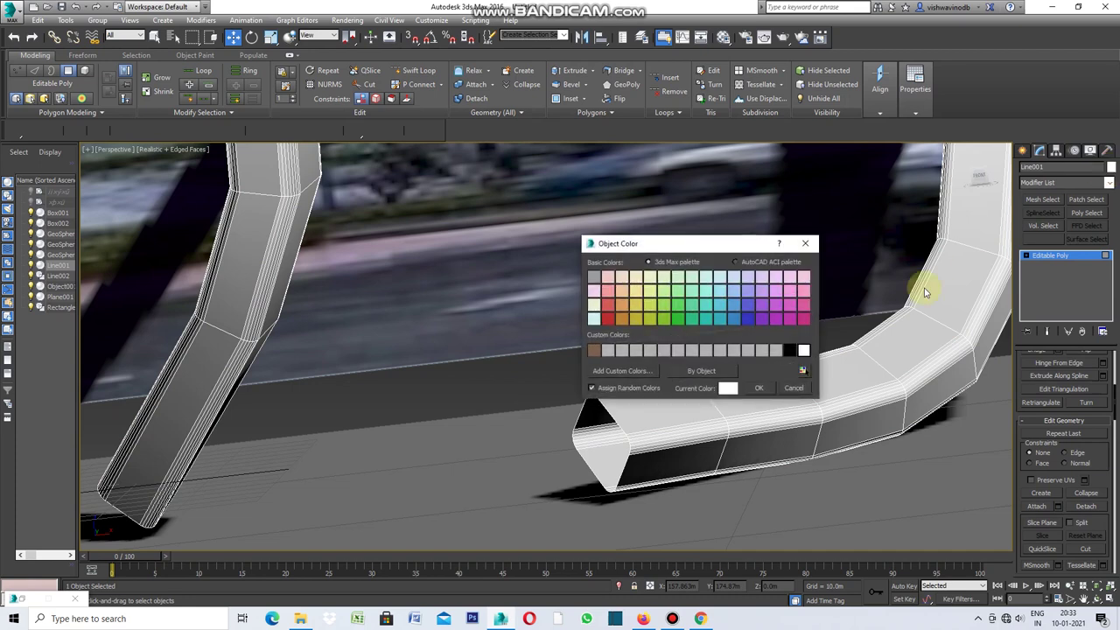
left_click(791, 351)
left_click(759, 388)
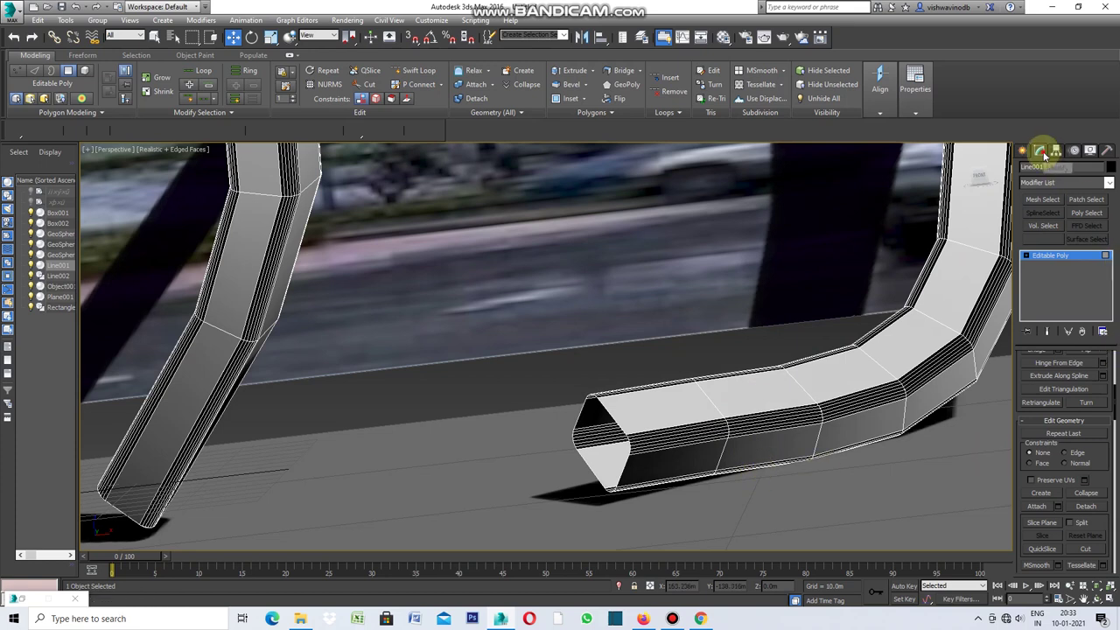
Step: Add a Shell modifier to Line001 from the Modifier List
left_click(1107, 184)
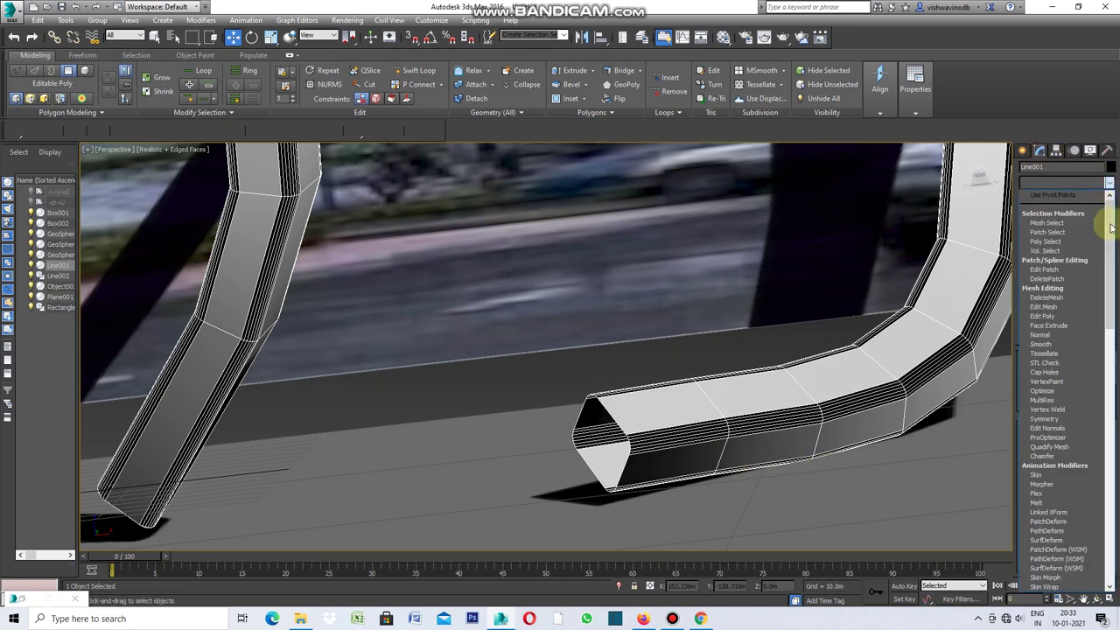
left_click_drag(1109, 227, 1116, 442)
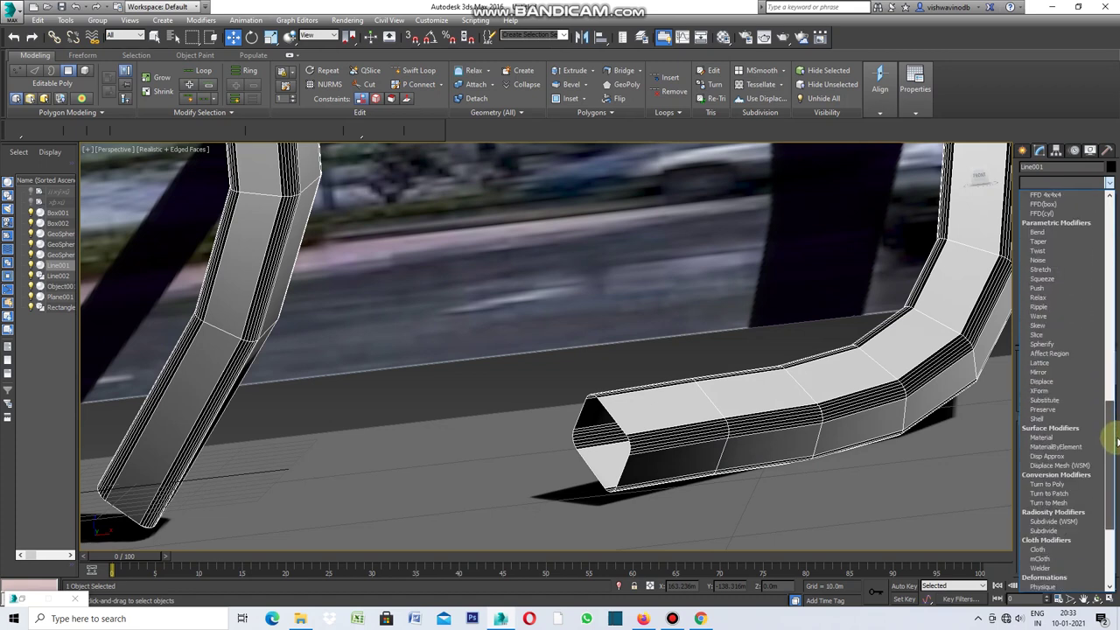
left_click(1037, 418)
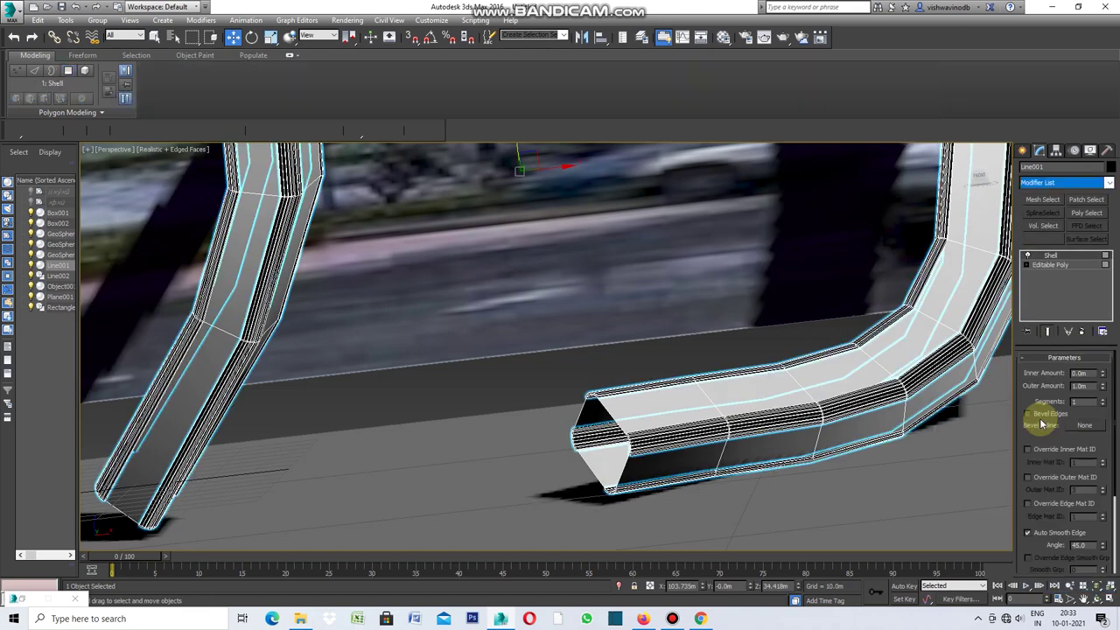
Step: Set the Shell outer amount to 1.5m, then select the ground plane
left_click(1085, 385)
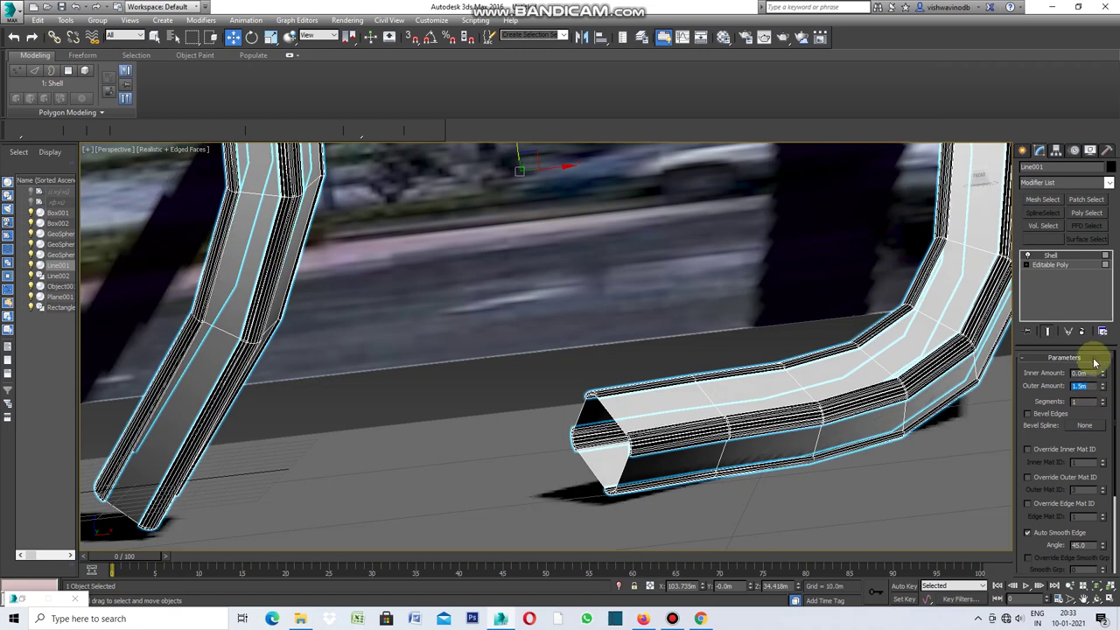
left_click(974, 454)
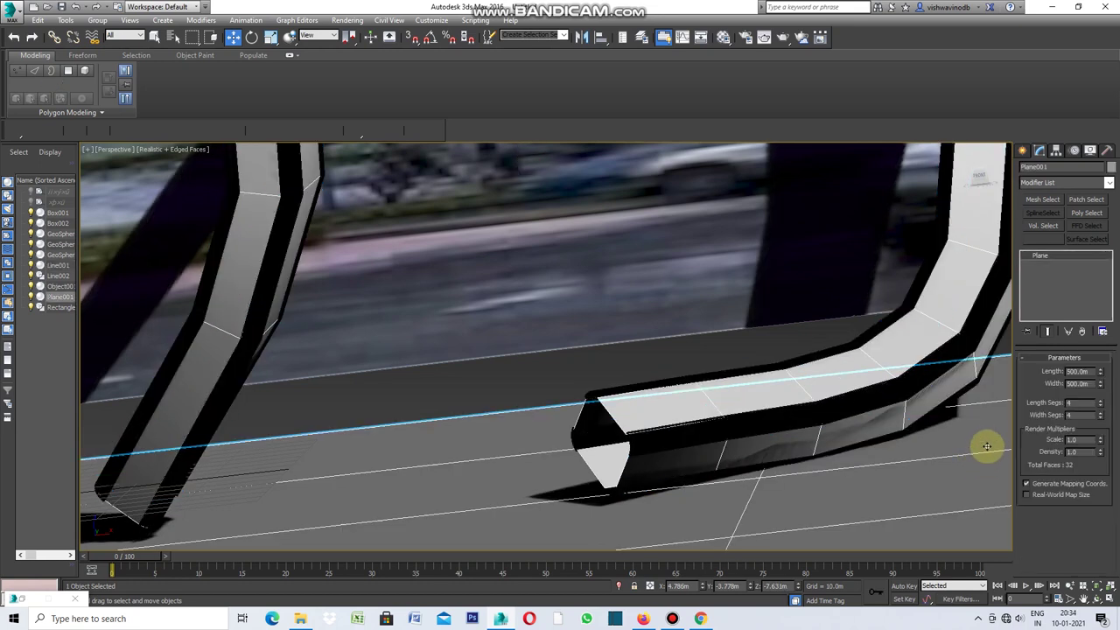
Step: Select Object001 in Edge mode and connect its 88 ring edges with 1 segment
left_click(1021, 150)
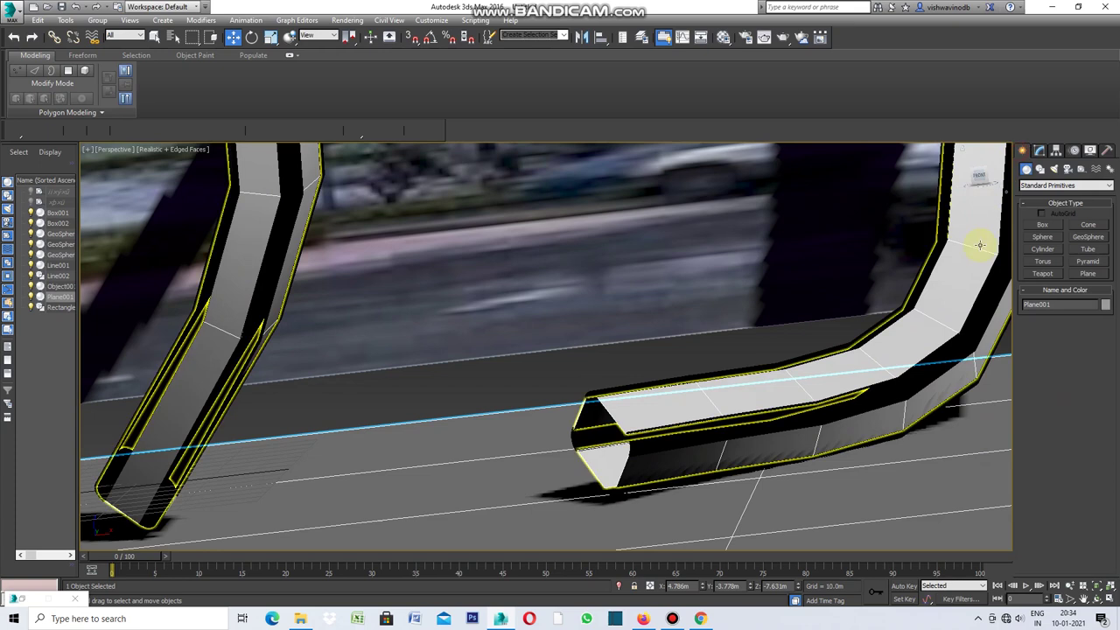
left_click(944, 301)
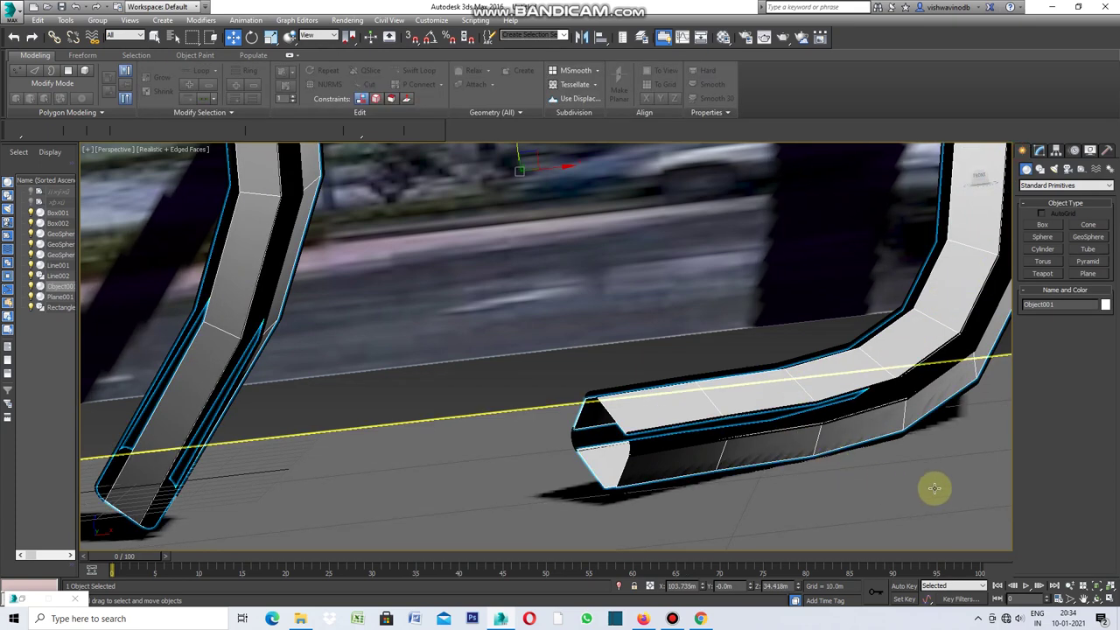
left_click(1038, 149)
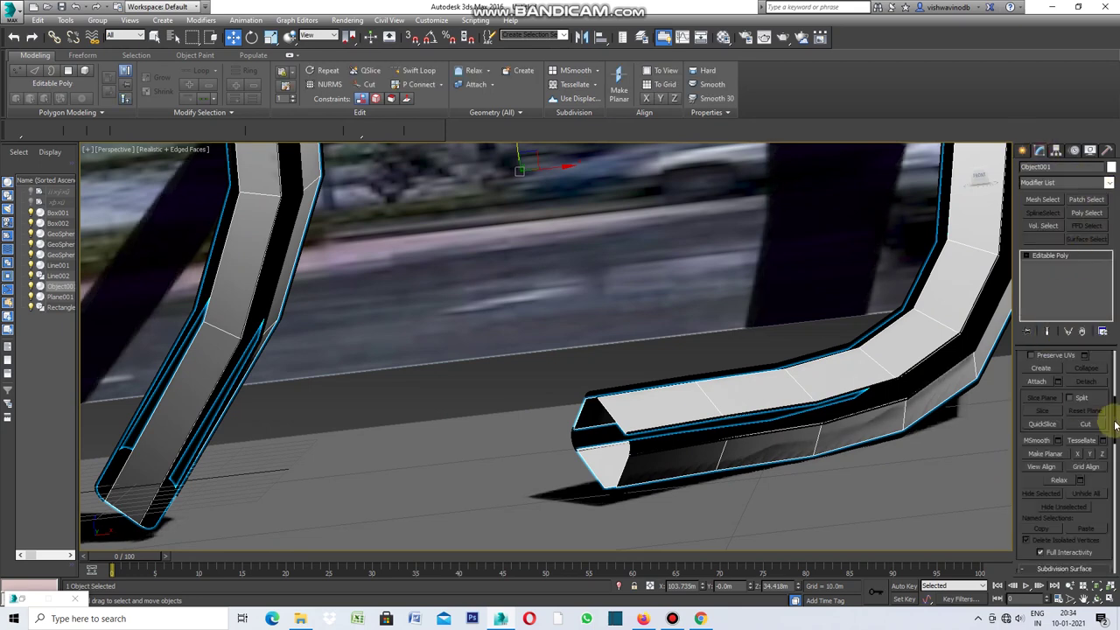
scroll(1115, 416, "up", 5)
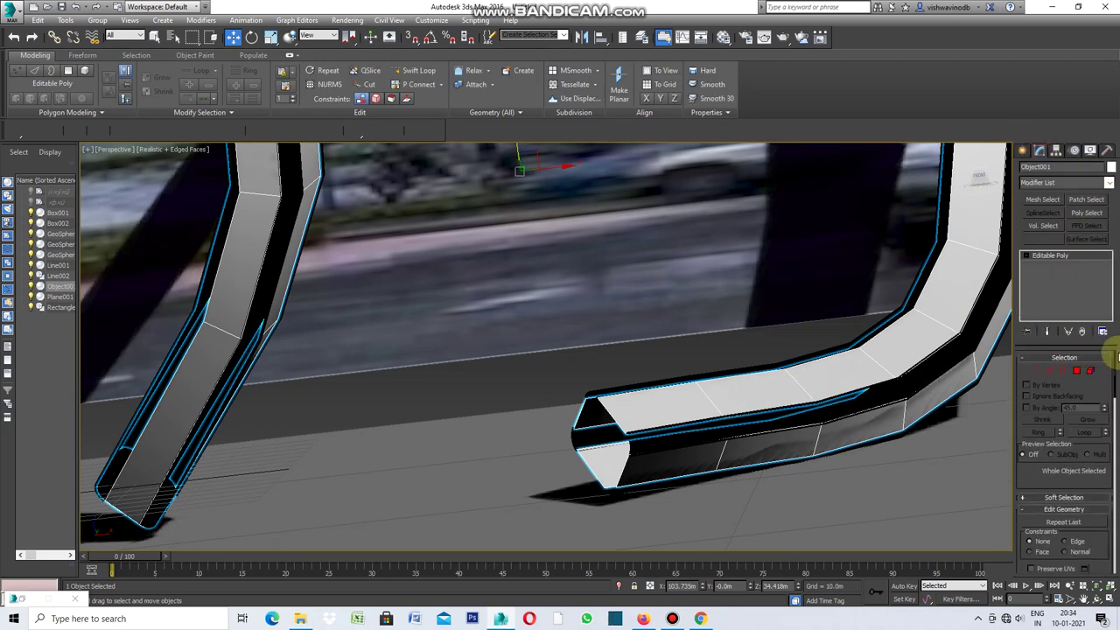
left_click(1050, 374)
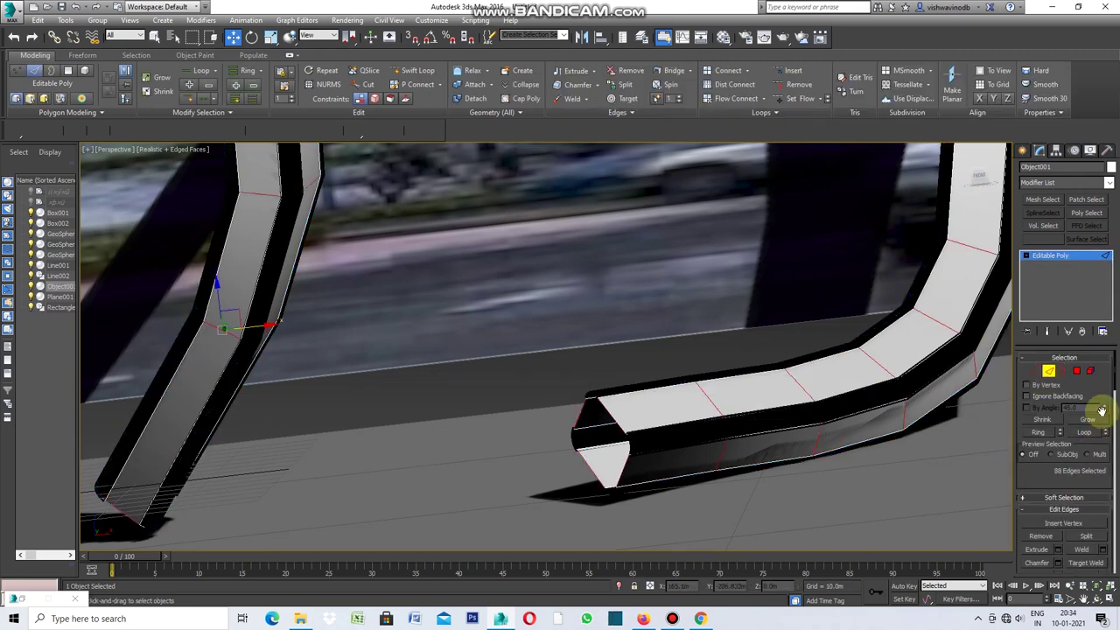
left_click_drag(1115, 374, 1116, 448)
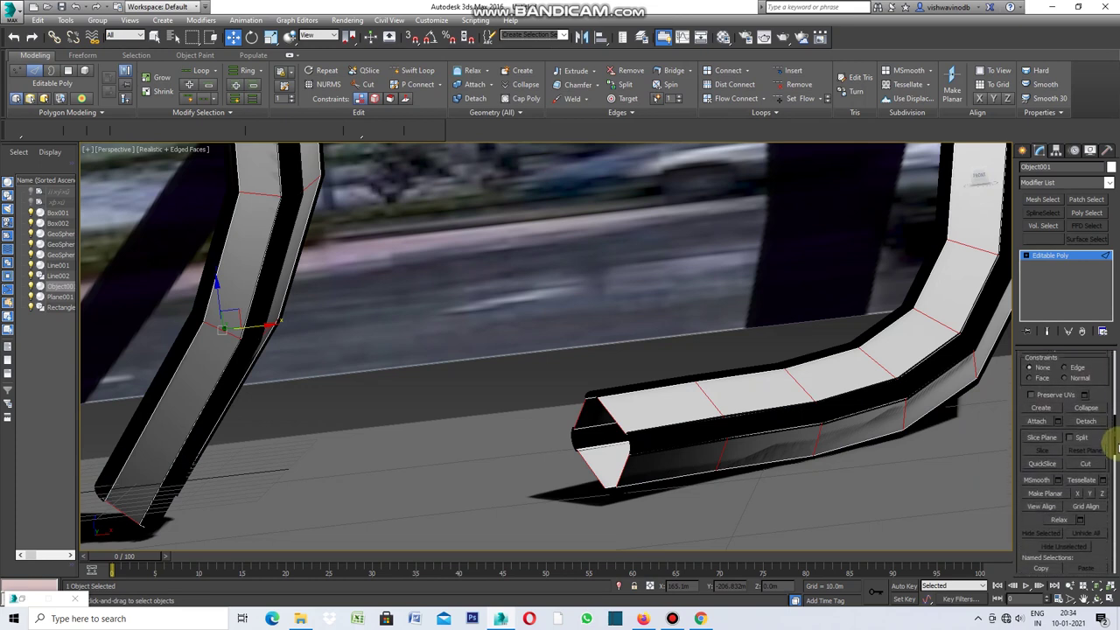
left_click_drag(1116, 448, 1112, 388)
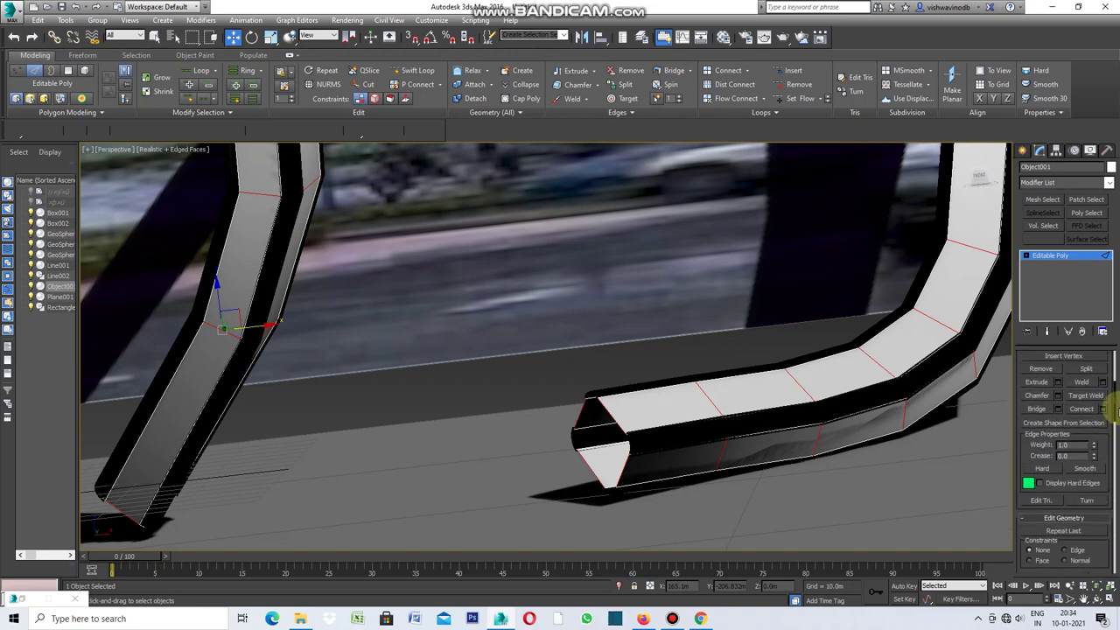
left_click(1104, 409)
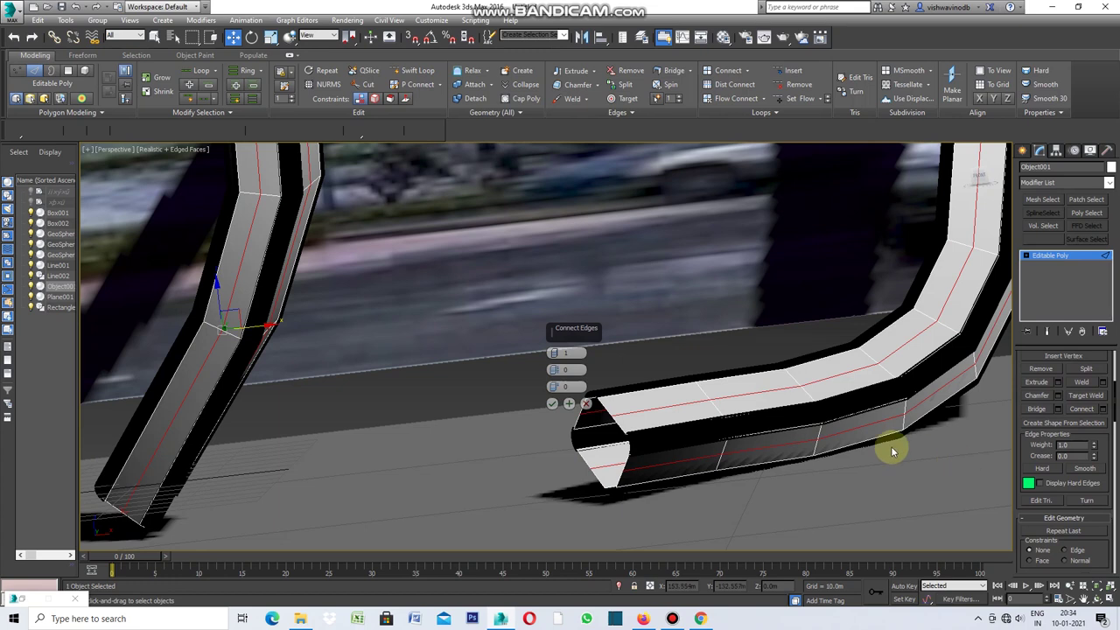
Step: Add three lengthwise edge loops to Object001's strips with Connect Edges at 3 segments
left_click(783, 387)
left_click(623, 410)
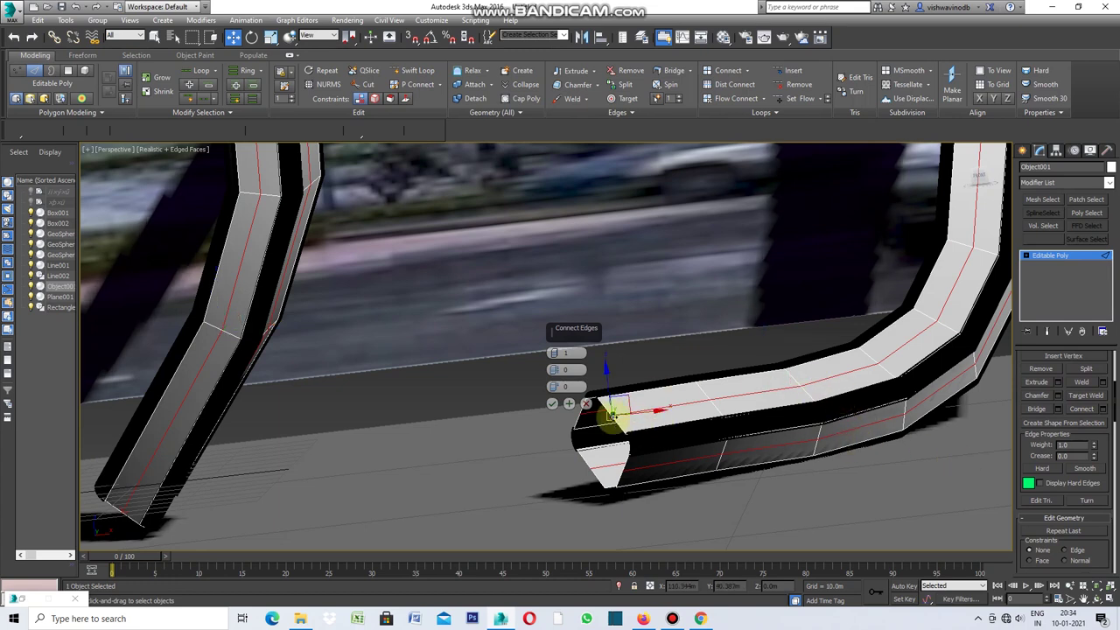
left_click(677, 409)
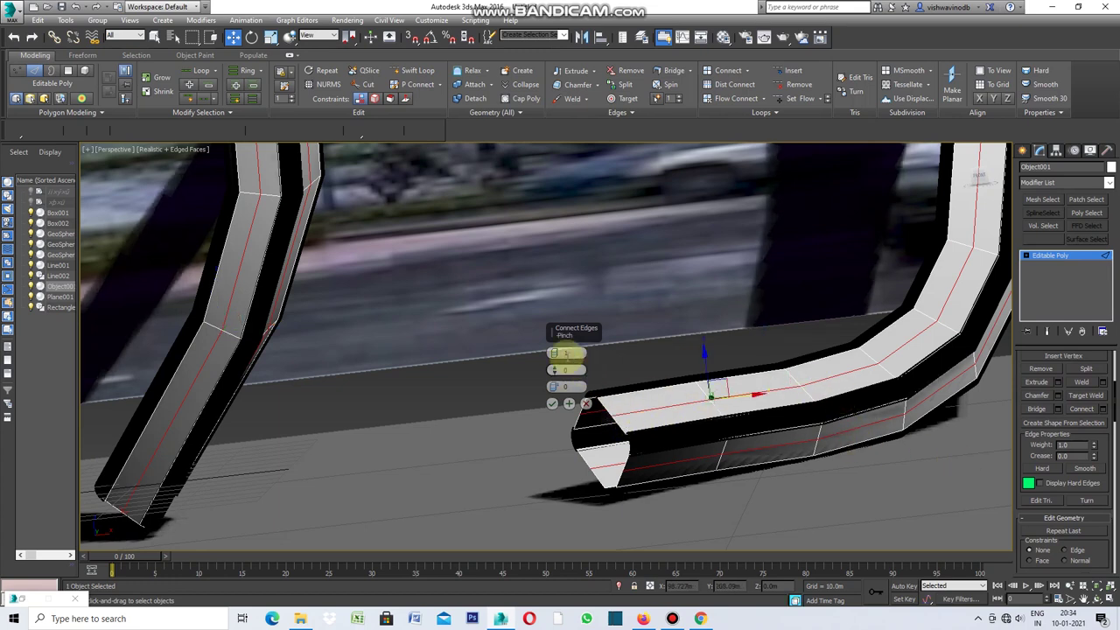
left_click_drag(553, 351, 556, 354)
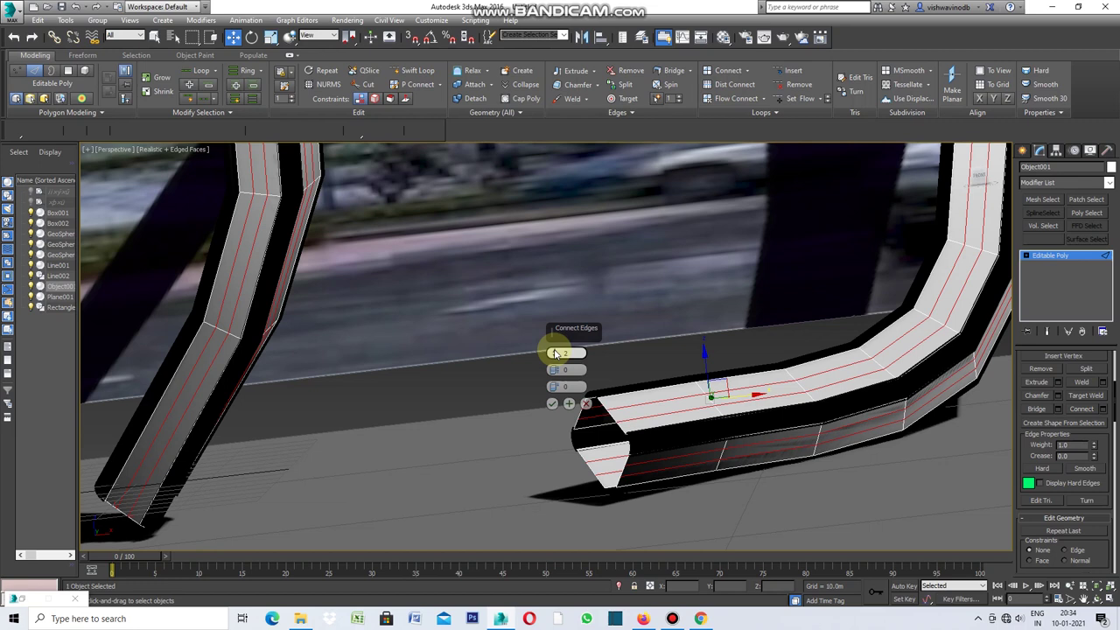
left_click_drag(554, 352, 555, 353)
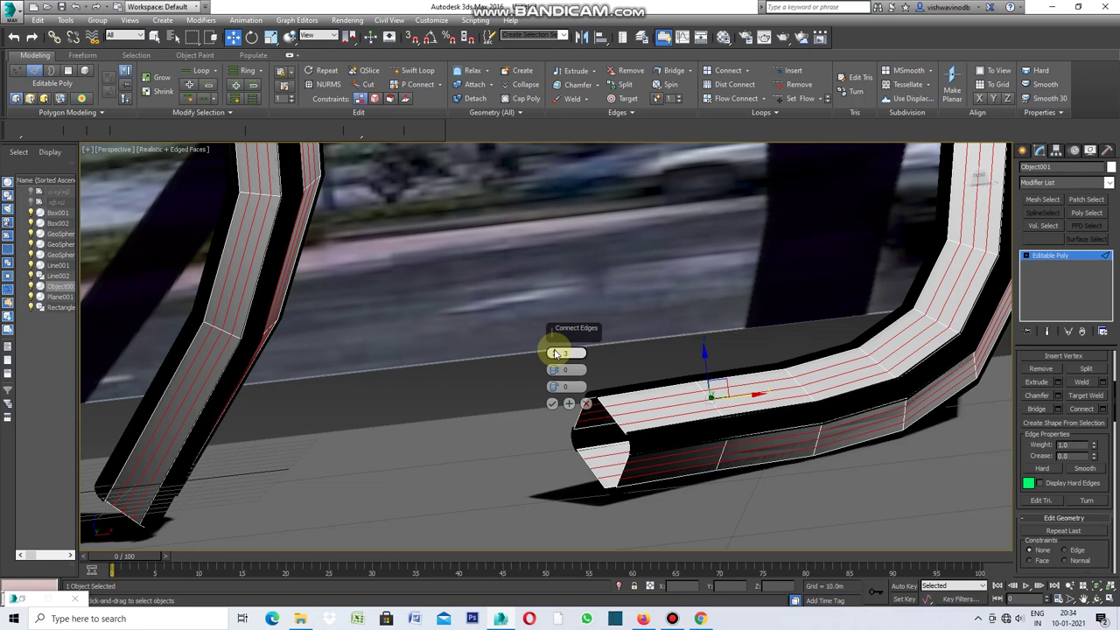
left_click(553, 403)
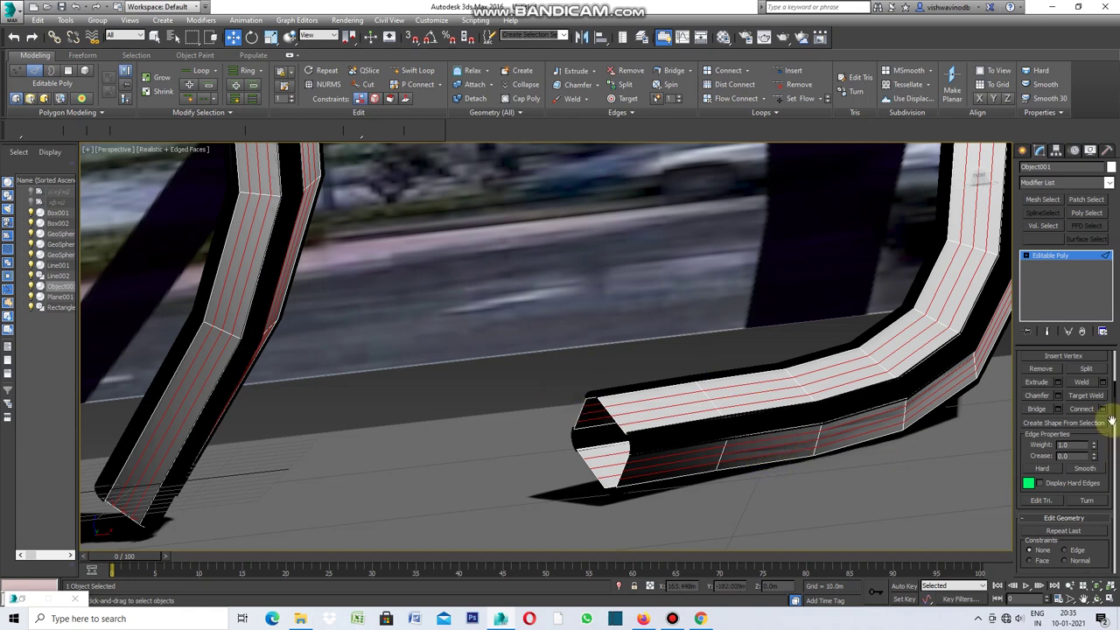
scroll(1116, 411, "up", 2)
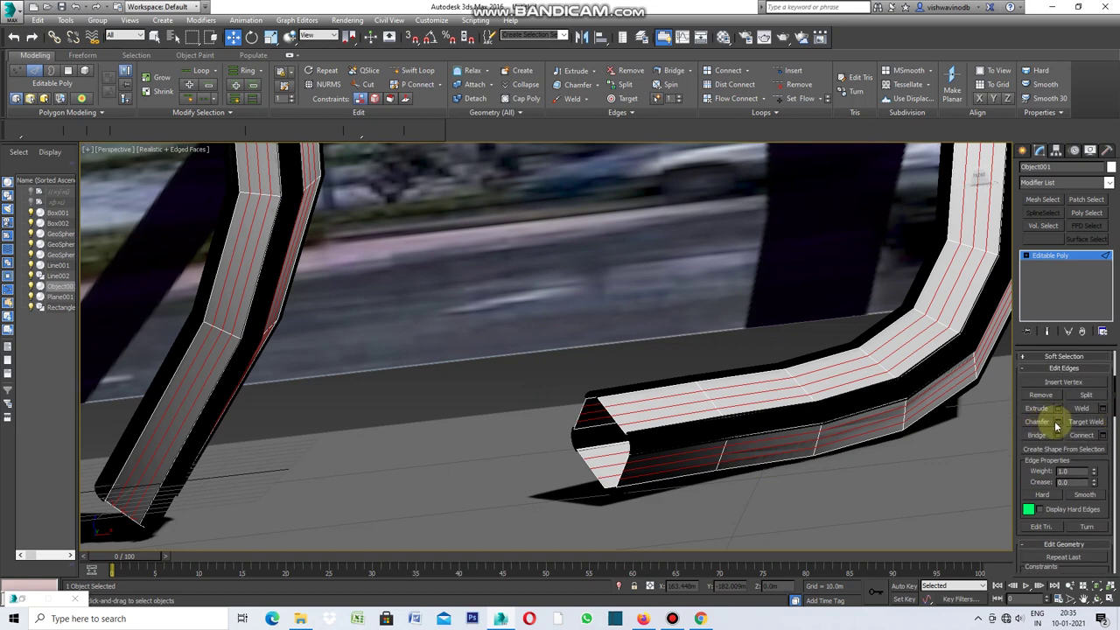
Step: Chamfer the selected lengthwise edges by 0.8m with 1 segment
left_click(1058, 423)
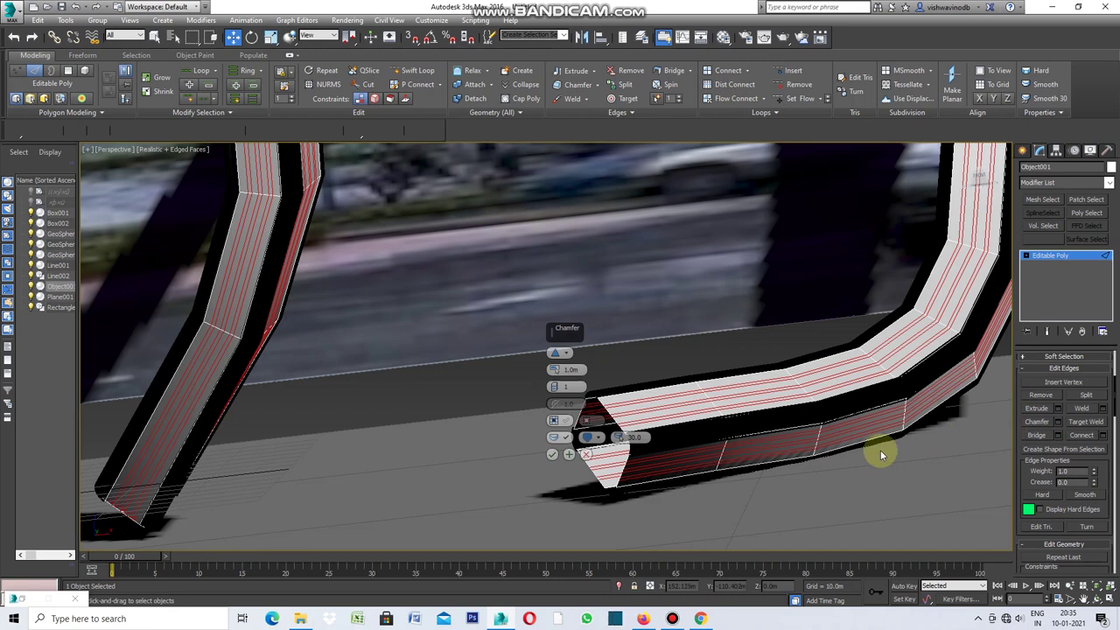
left_click(587, 438)
type(".8")
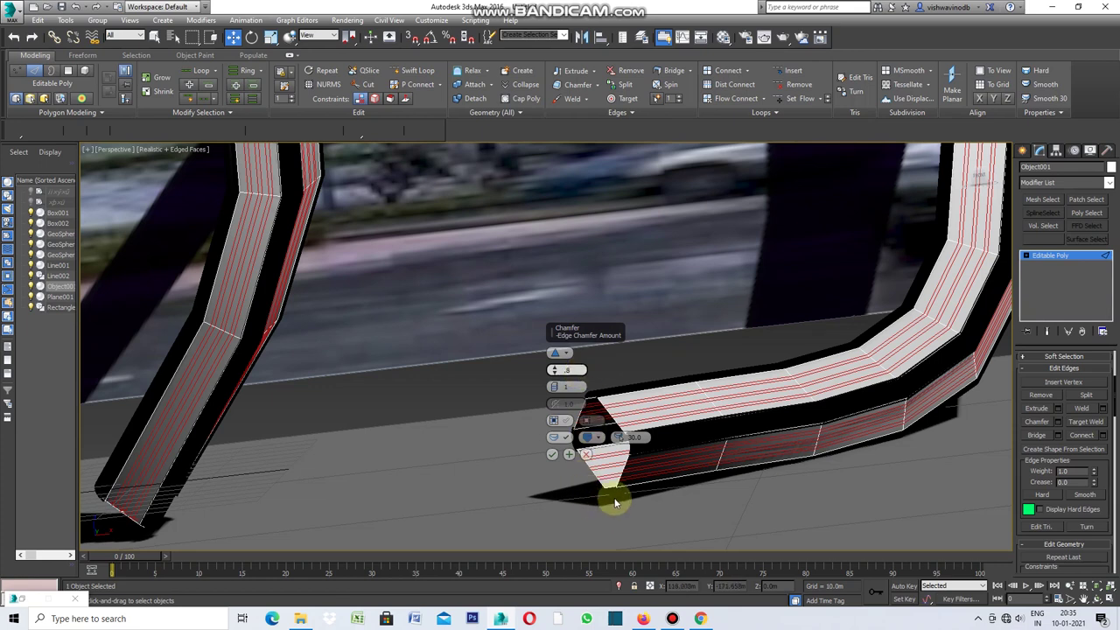
key("Return")
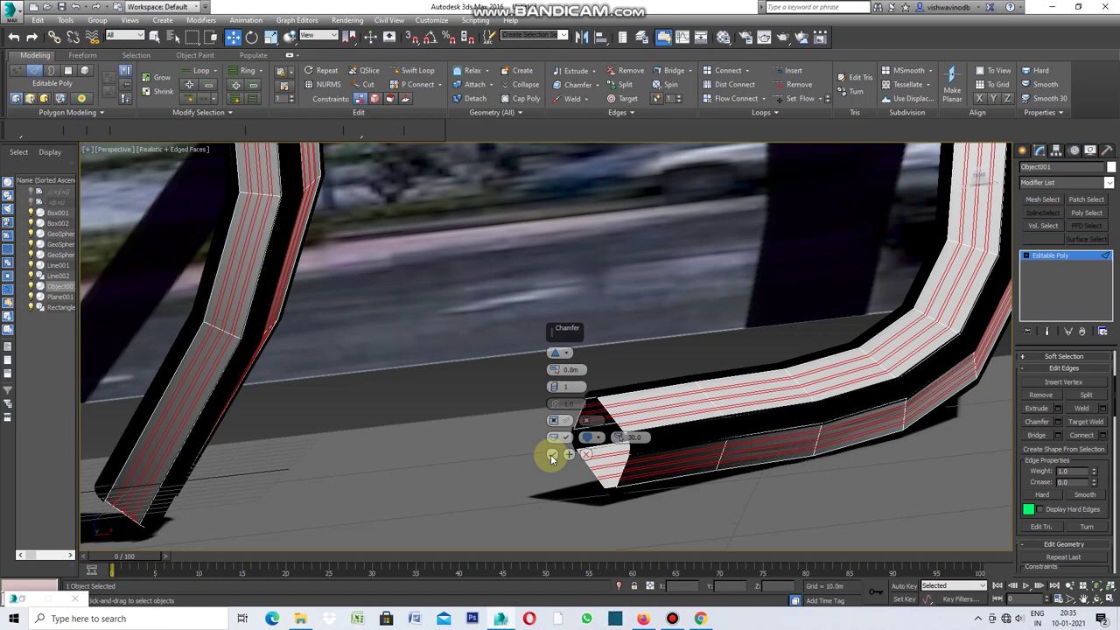
left_click(551, 454)
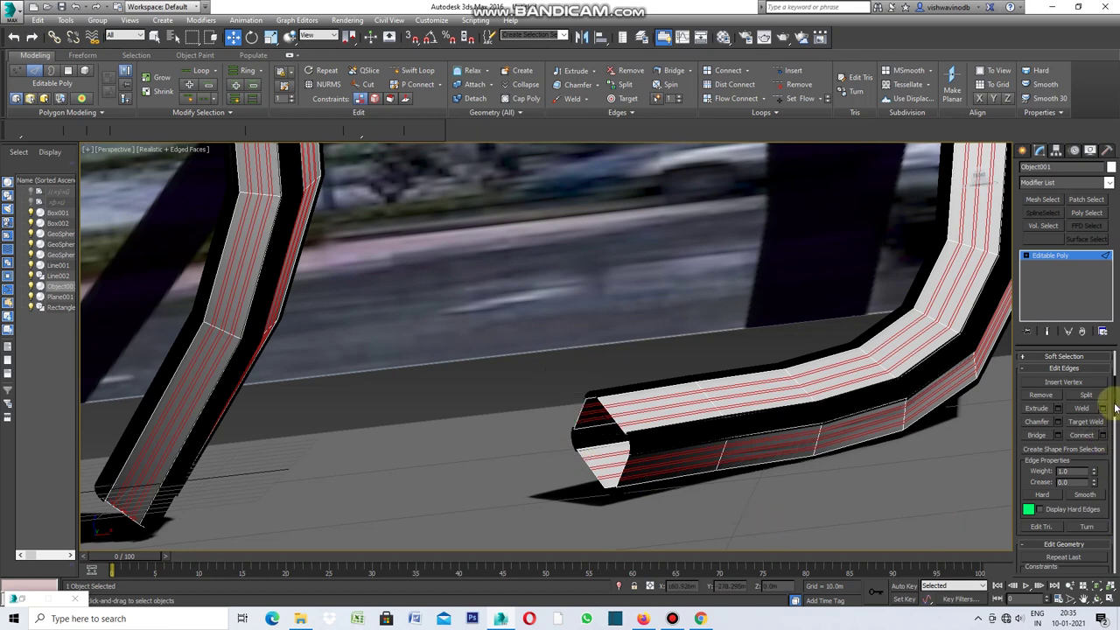
Step: Zoom to the tube's open end and select four of its corner edges
left_click_drag(1115, 404, 1111, 372)
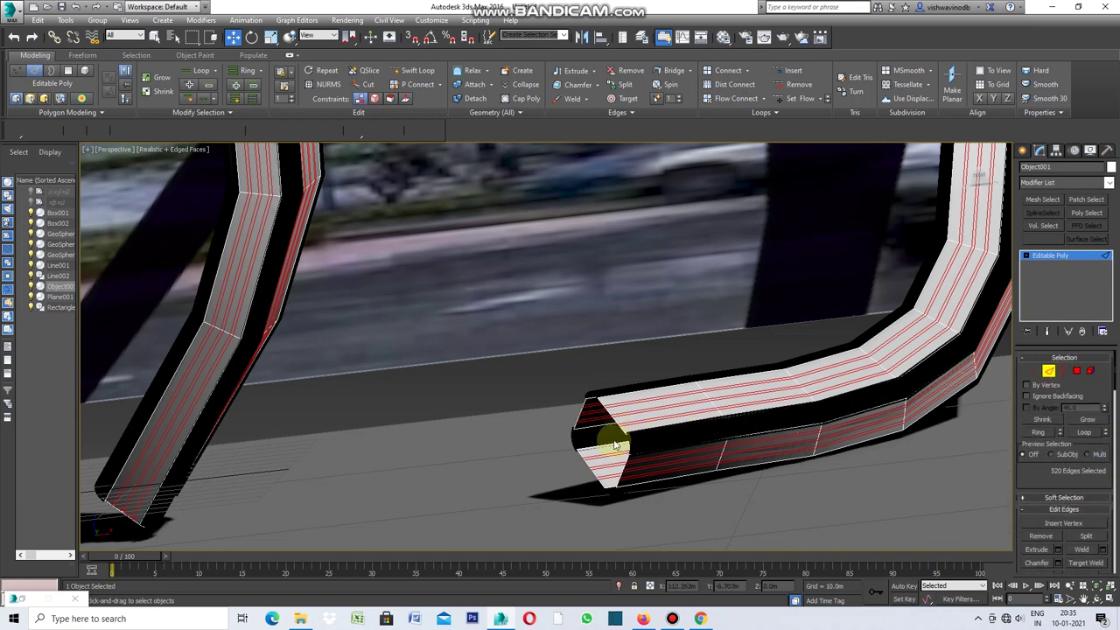
scroll(610, 463, "up", 2)
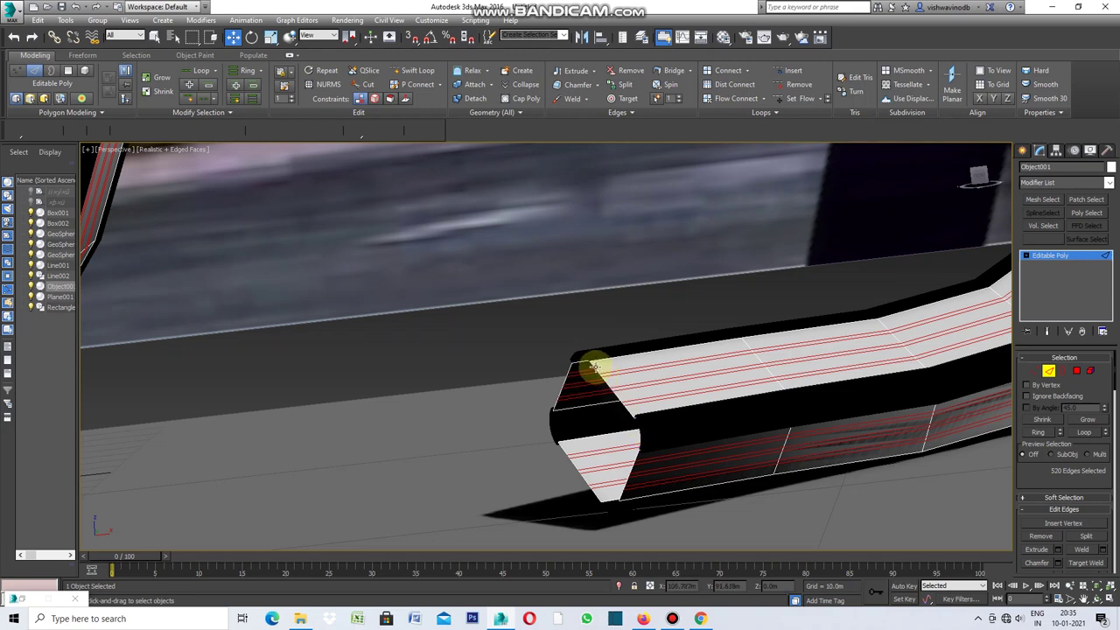
left_click(593, 367)
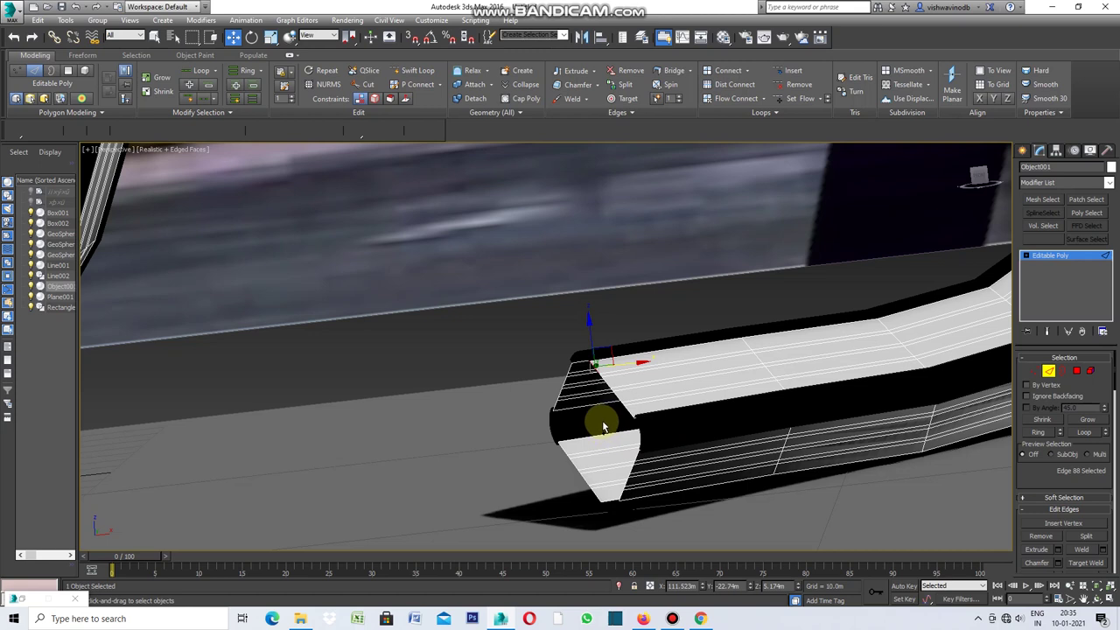
left_click(555, 404, "ctrl")
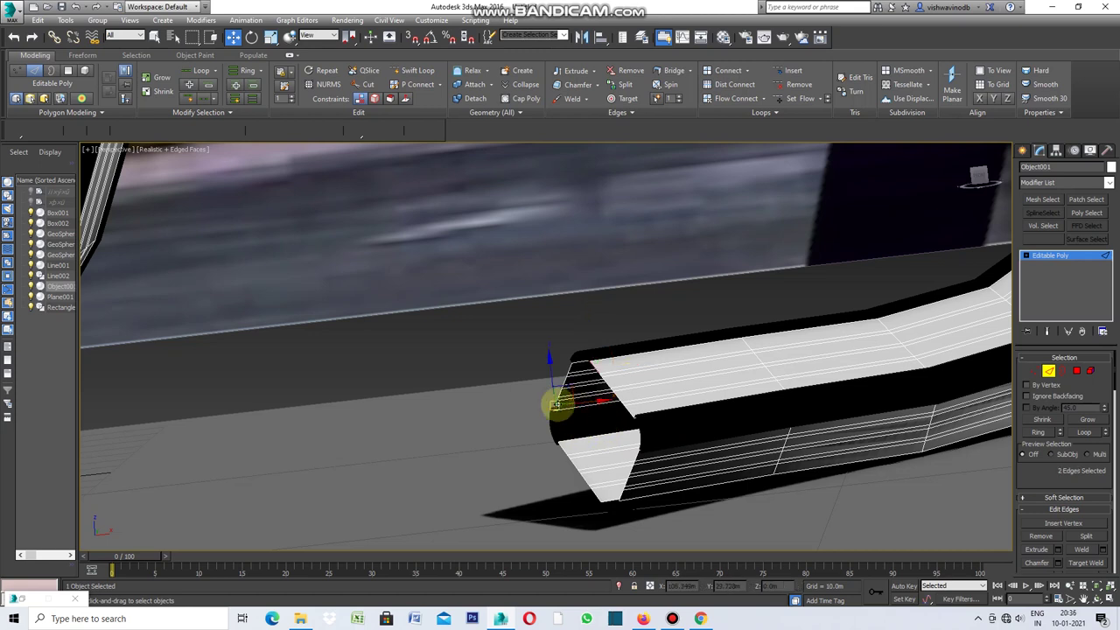
left_click(595, 496, "ctrl")
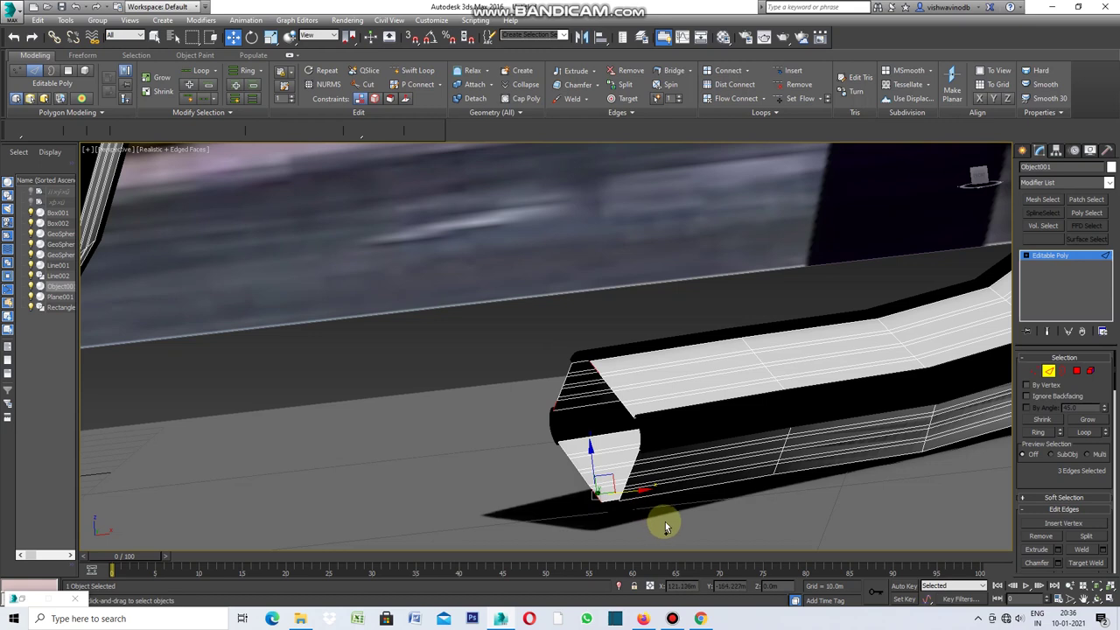
left_click(636, 454, "ctrl")
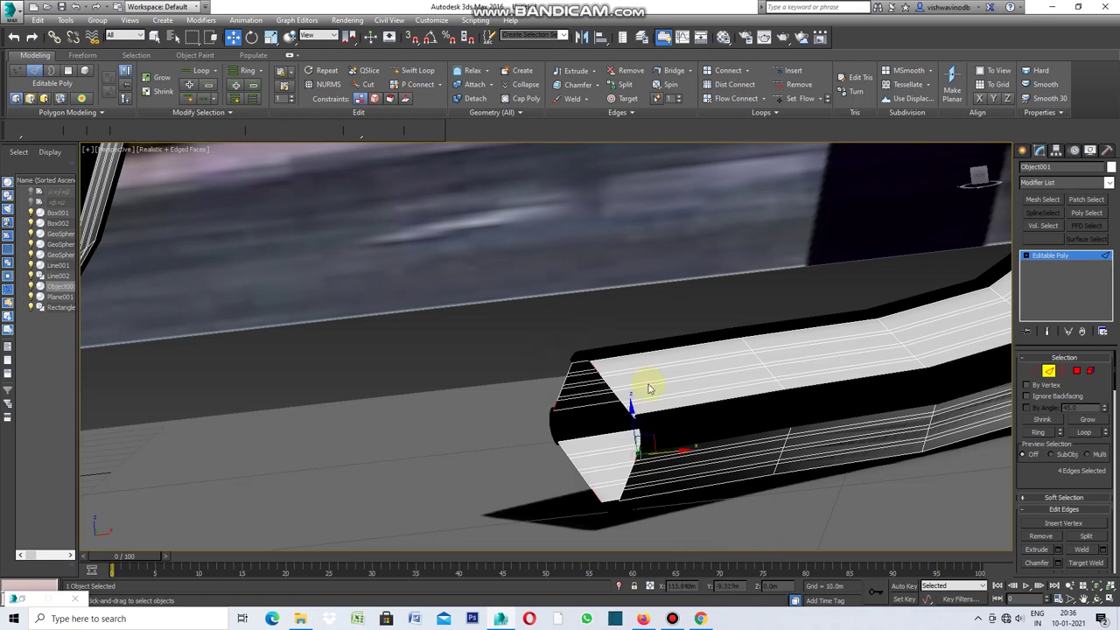
left_click(215, 73)
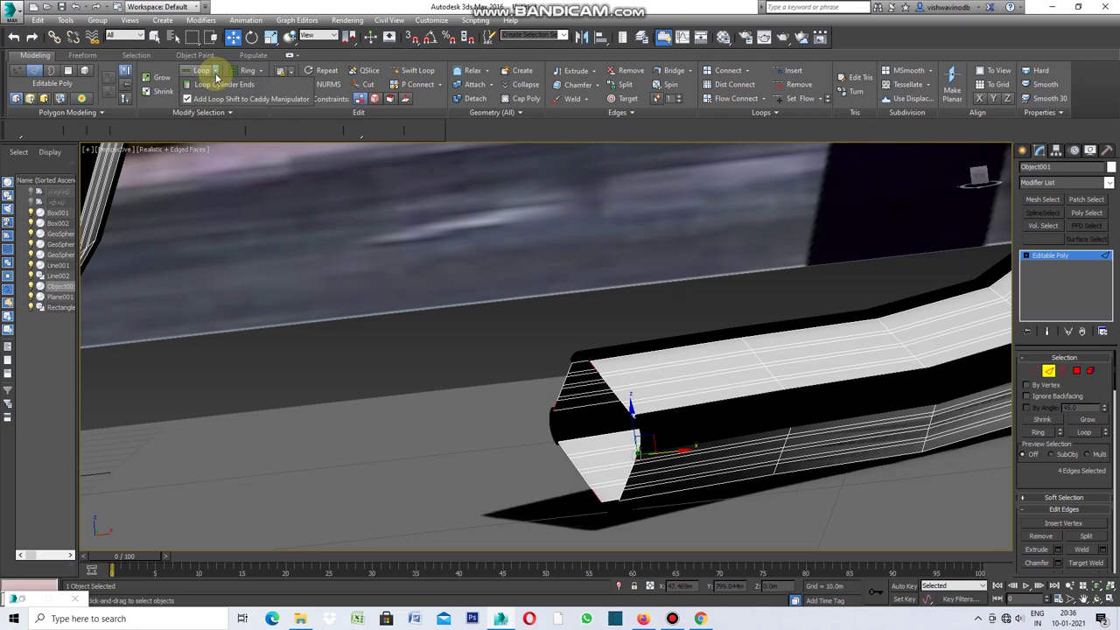
Step: Grow the selection with Dot Loop to 16 edges, then Ring it to 352 edges
left_click(184, 130)
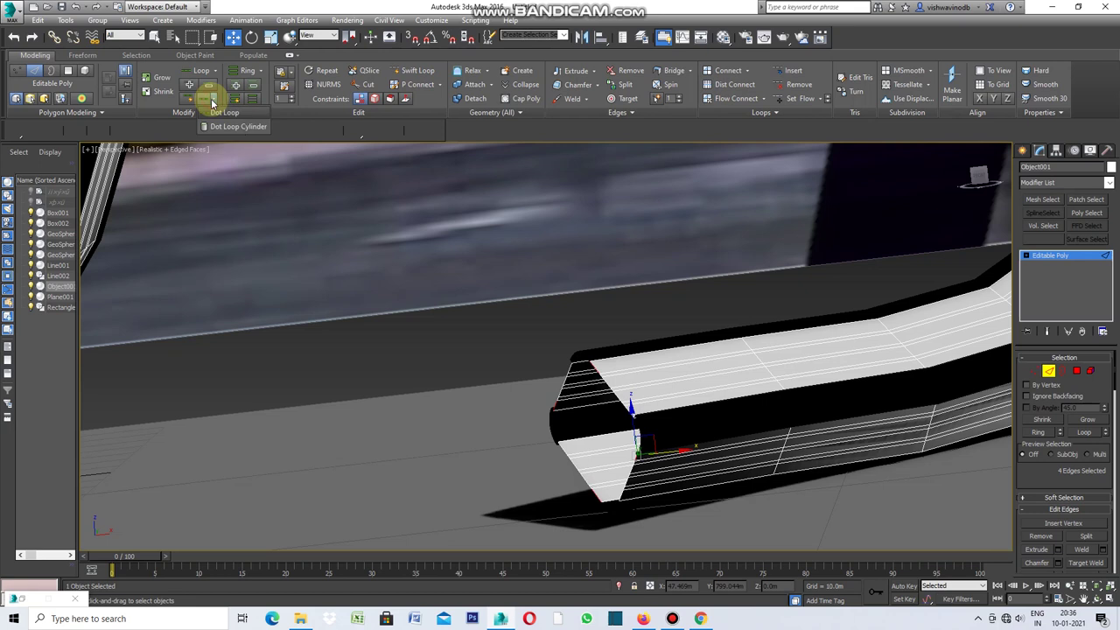
left_click(225, 99)
left_click(226, 114)
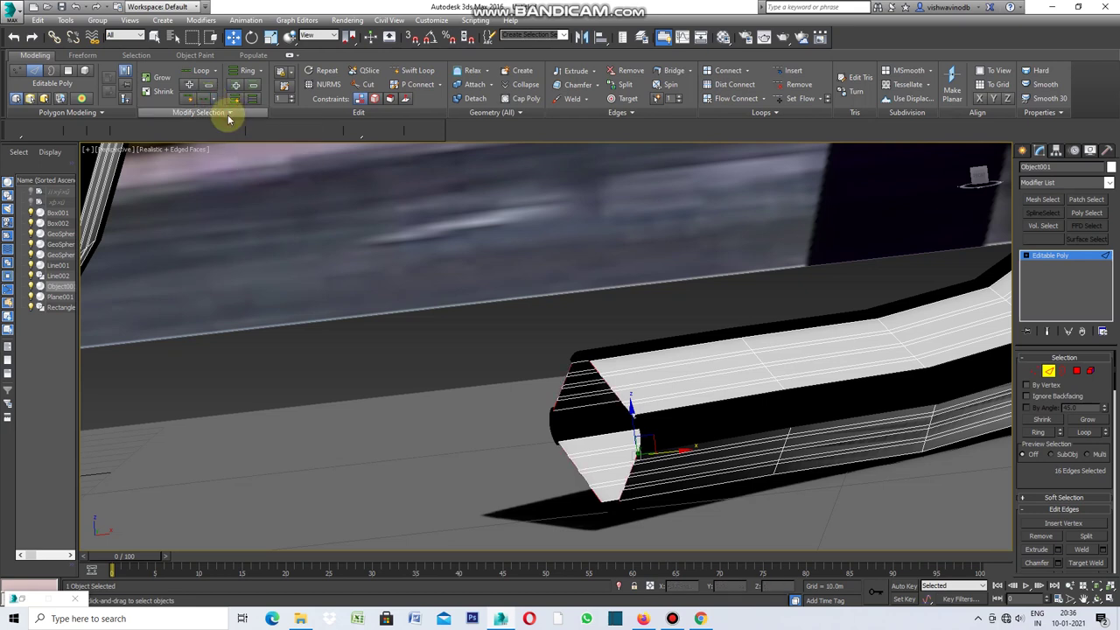
left_click_drag(618, 486, 564, 372)
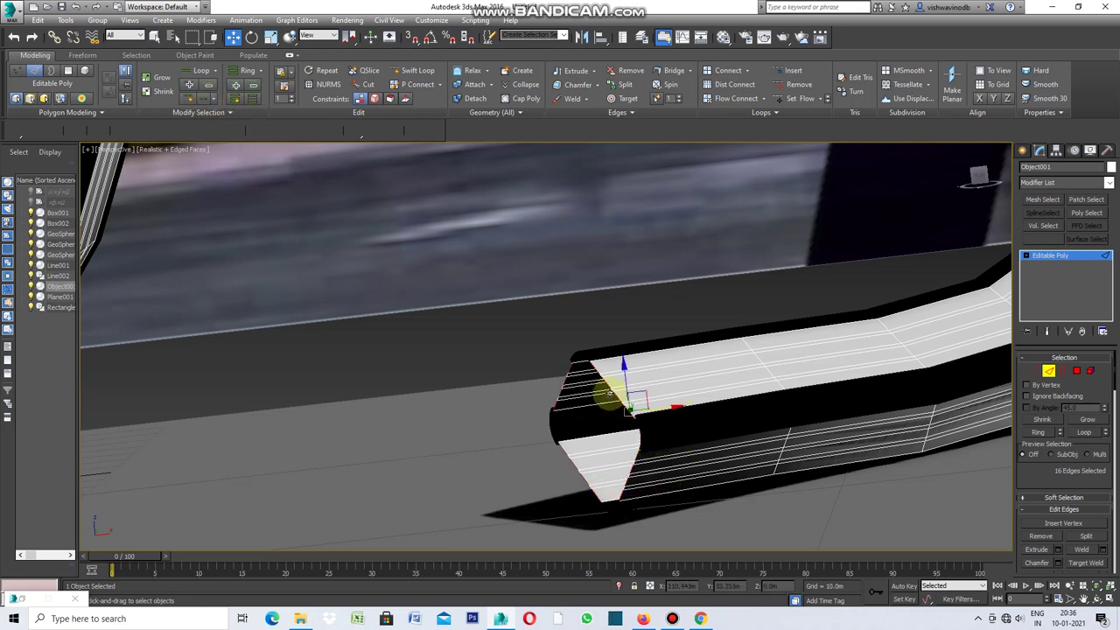
mouse_move(573, 473)
left_mouse_down()
mouse_move(633, 444)
mouse_move(610, 430)
mouse_move(625, 437)
left_mouse_up()
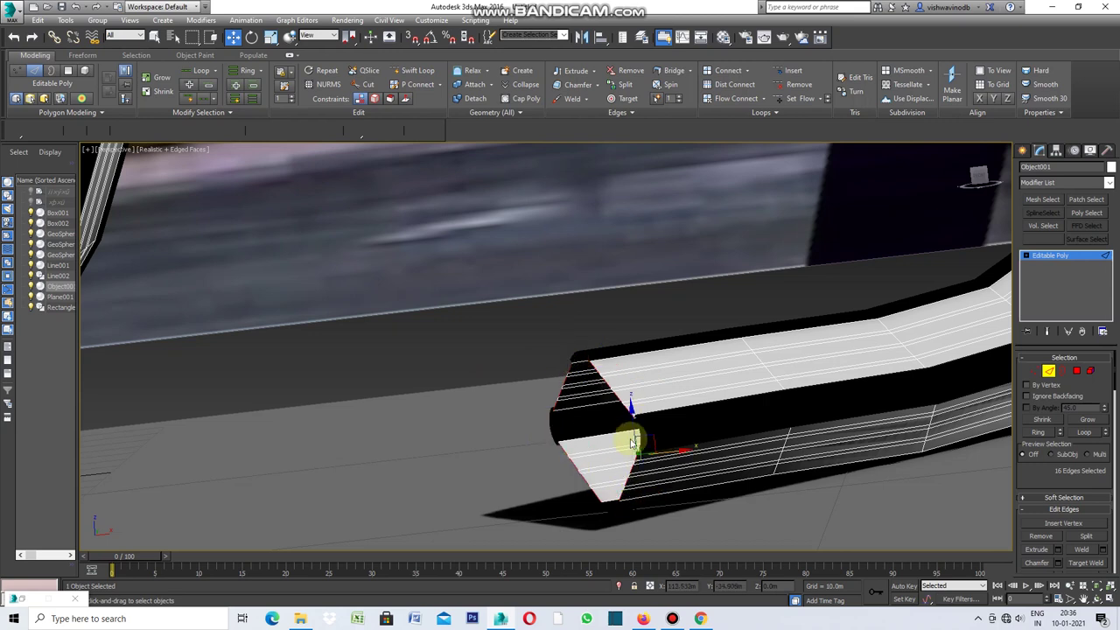
left_click(1038, 432)
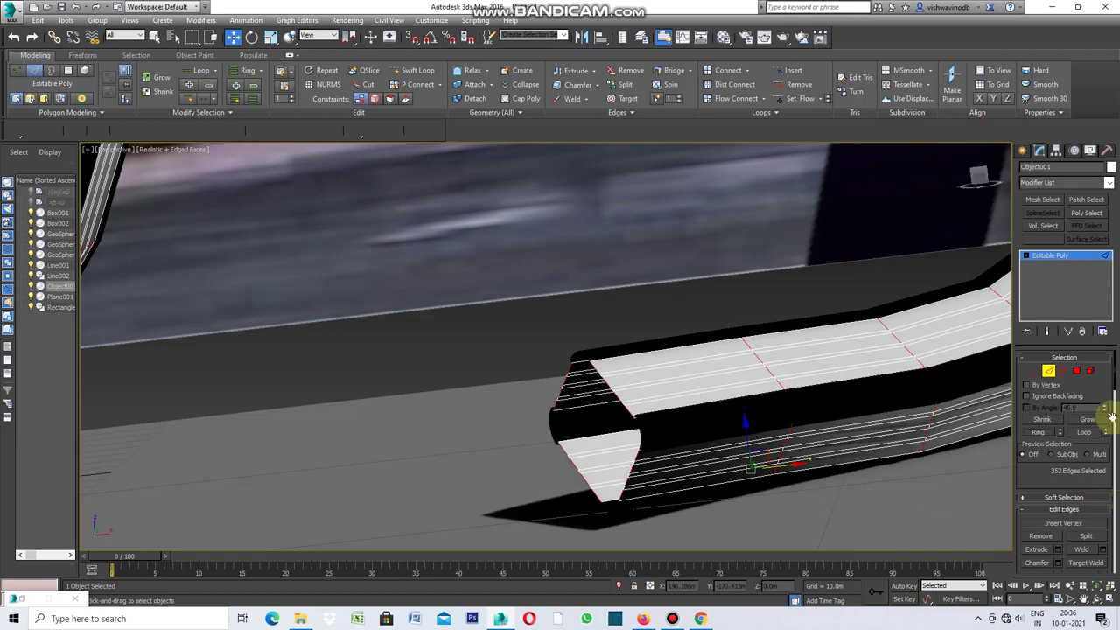
Step: Convert the edges to alternating strip polygons and detach them as Object002
left_click(1076, 372)
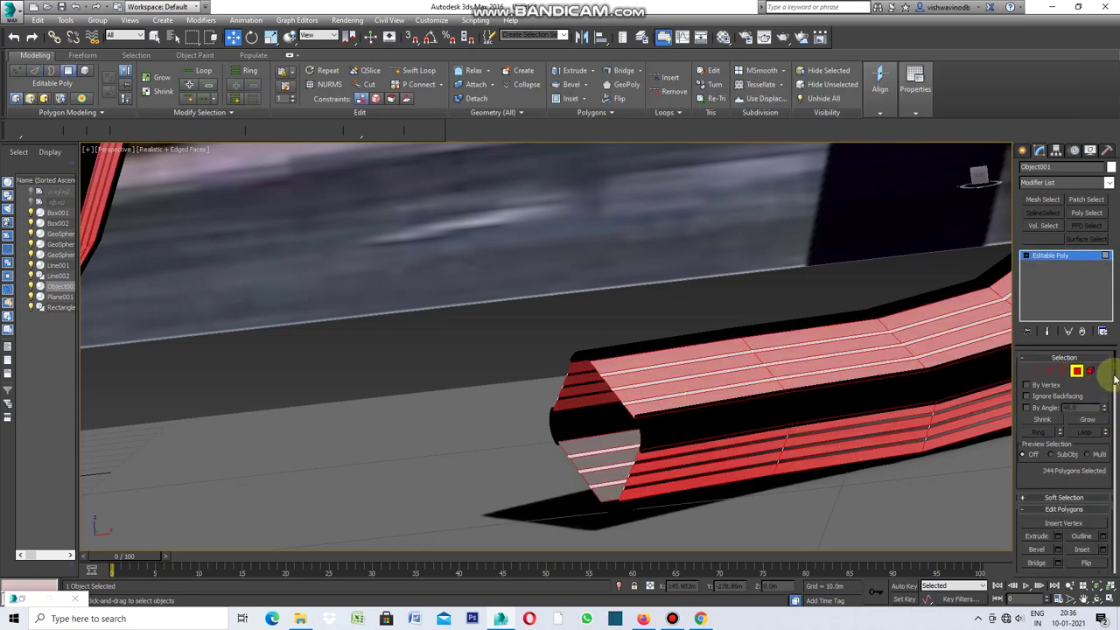
mouse_move(1115, 376)
left_mouse_down()
mouse_move(1115, 458)
mouse_move(1112, 413)
left_mouse_up()
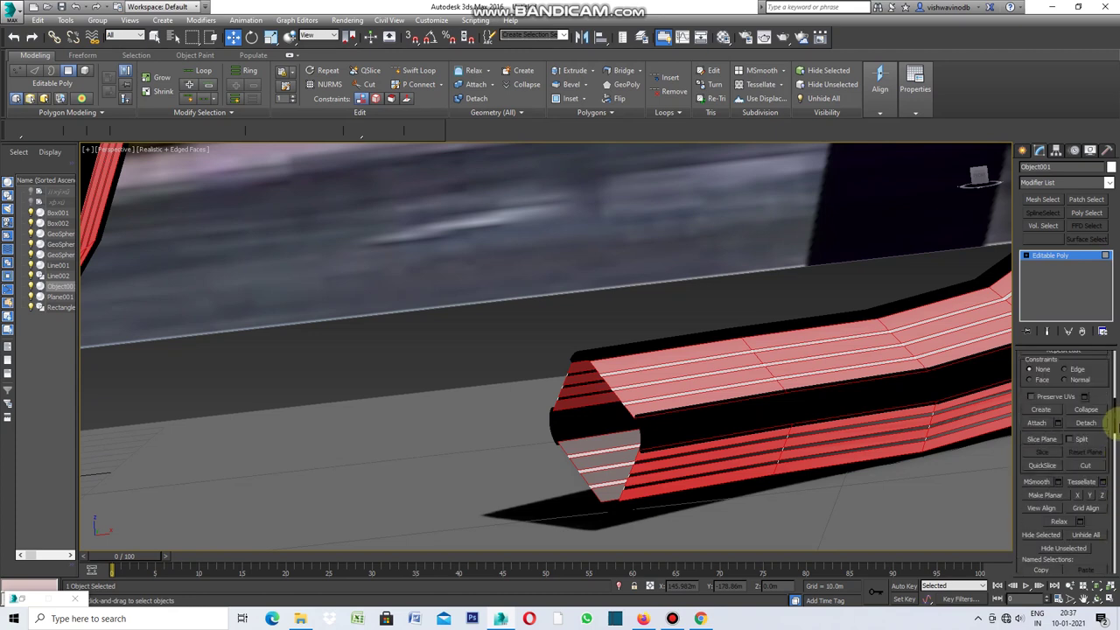
left_click(1085, 424)
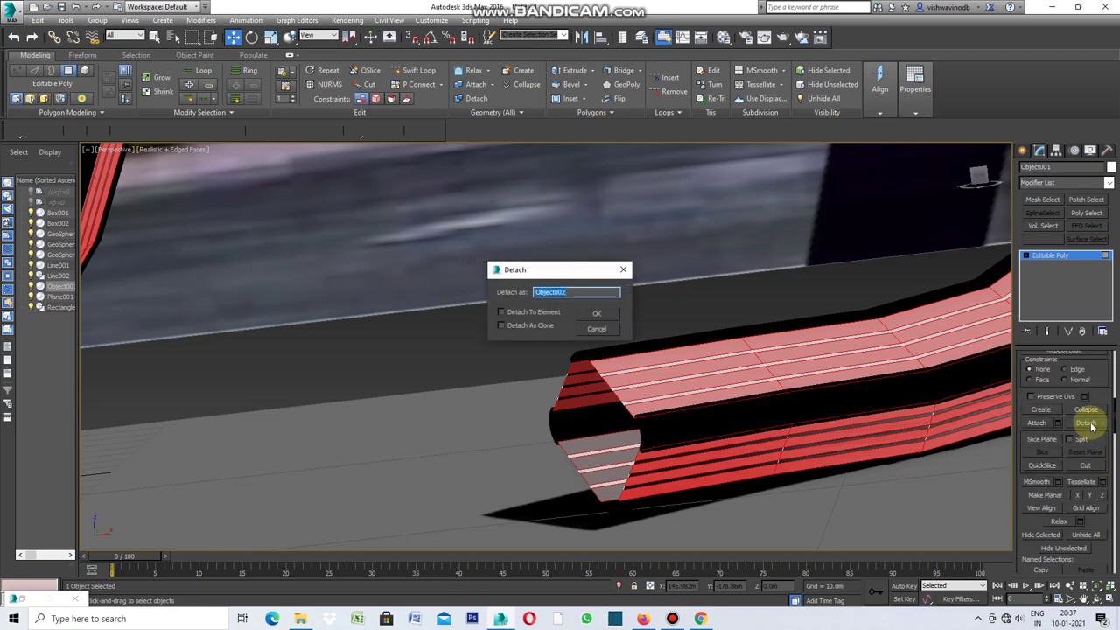
left_click(601, 318)
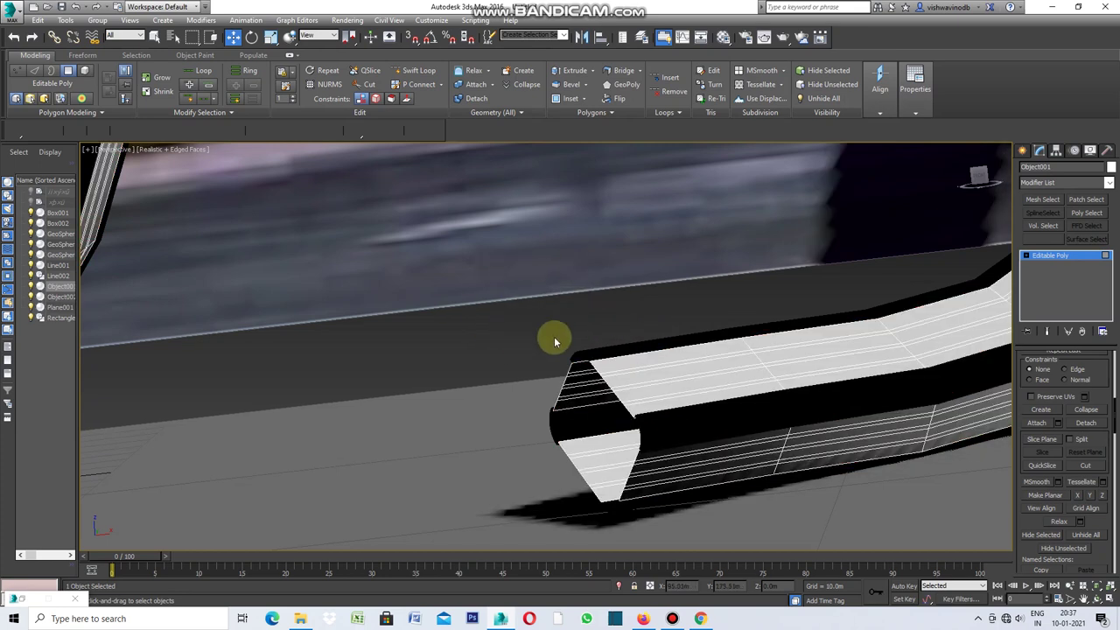
Step: Set Object002's object colour to black
left_click(1110, 168)
left_click(790, 350)
left_click(763, 385)
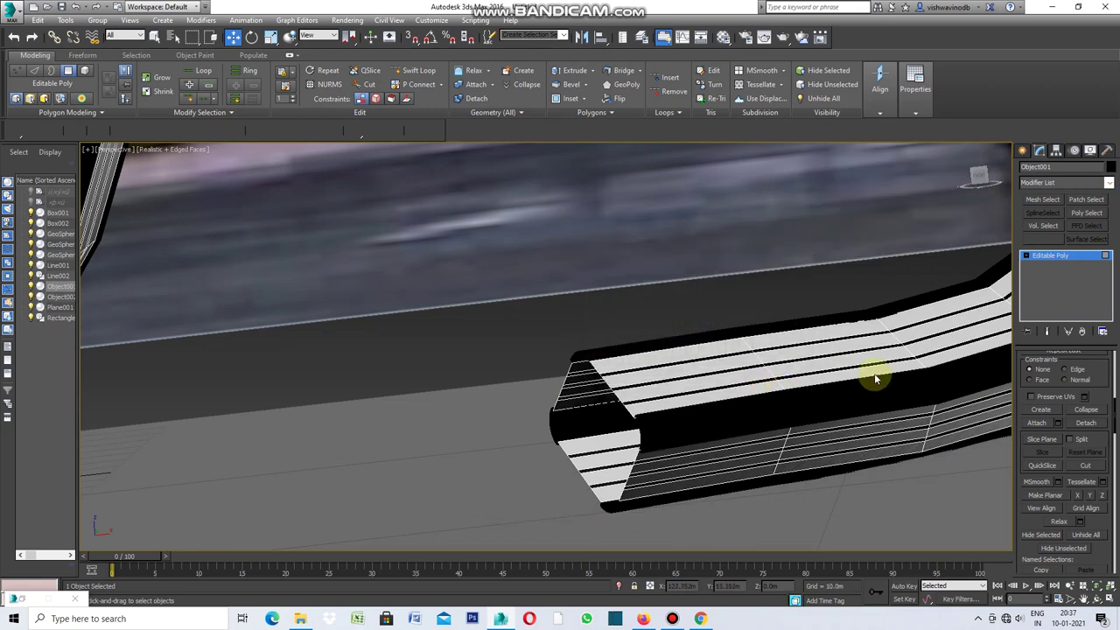
left_click(1109, 183)
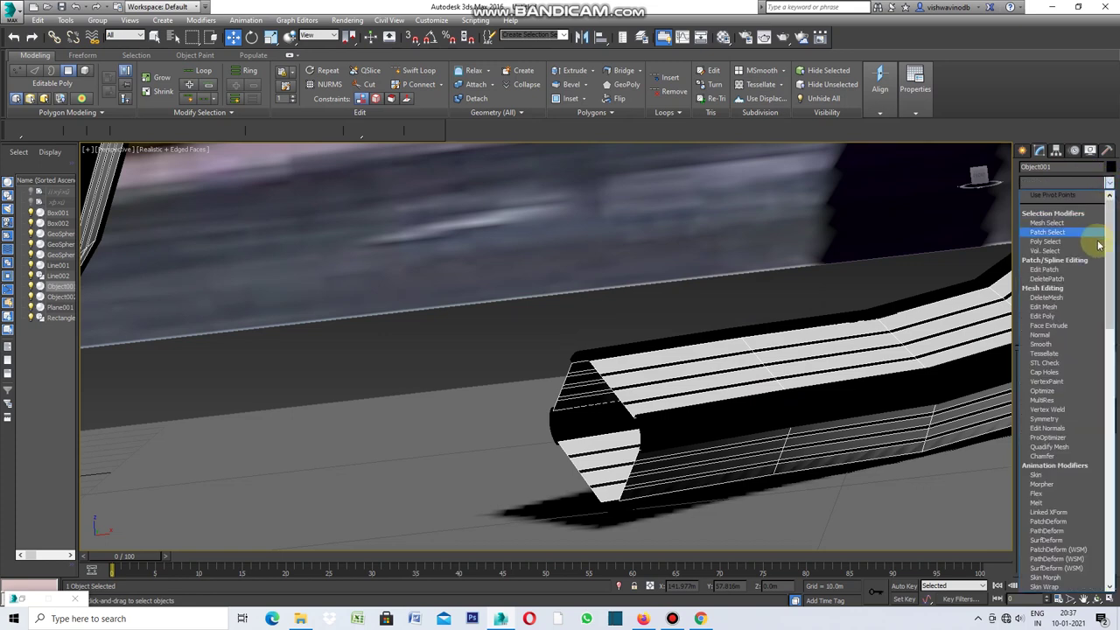
Step: Add a Shell modifier to Object001 with a 1.0m outer amount
left_click_drag(1109, 331, 1111, 493)
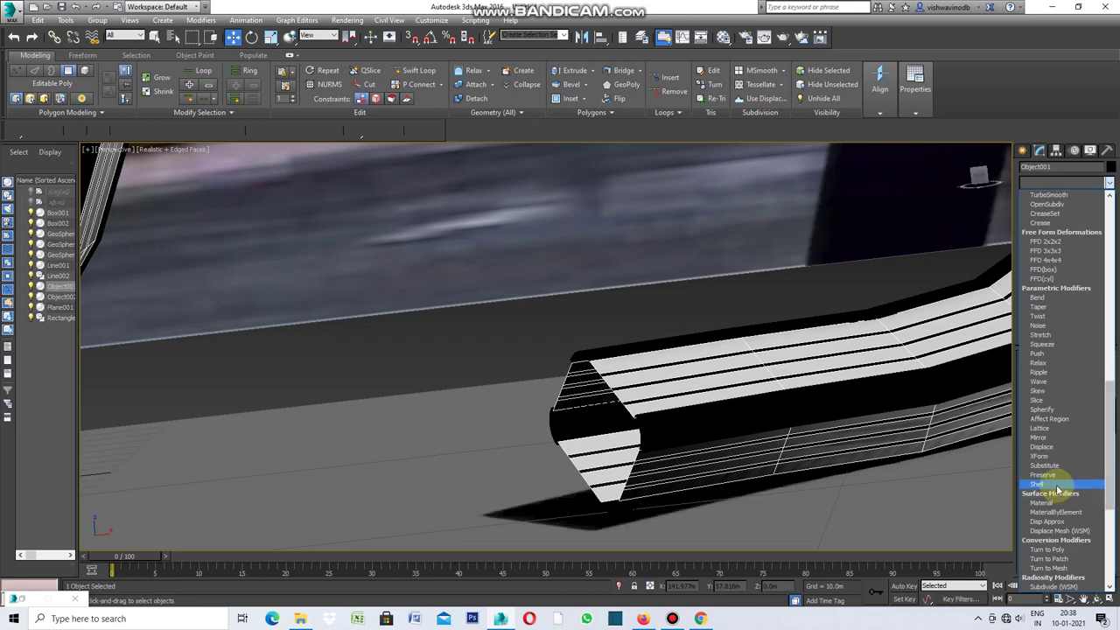
left_click(1056, 485)
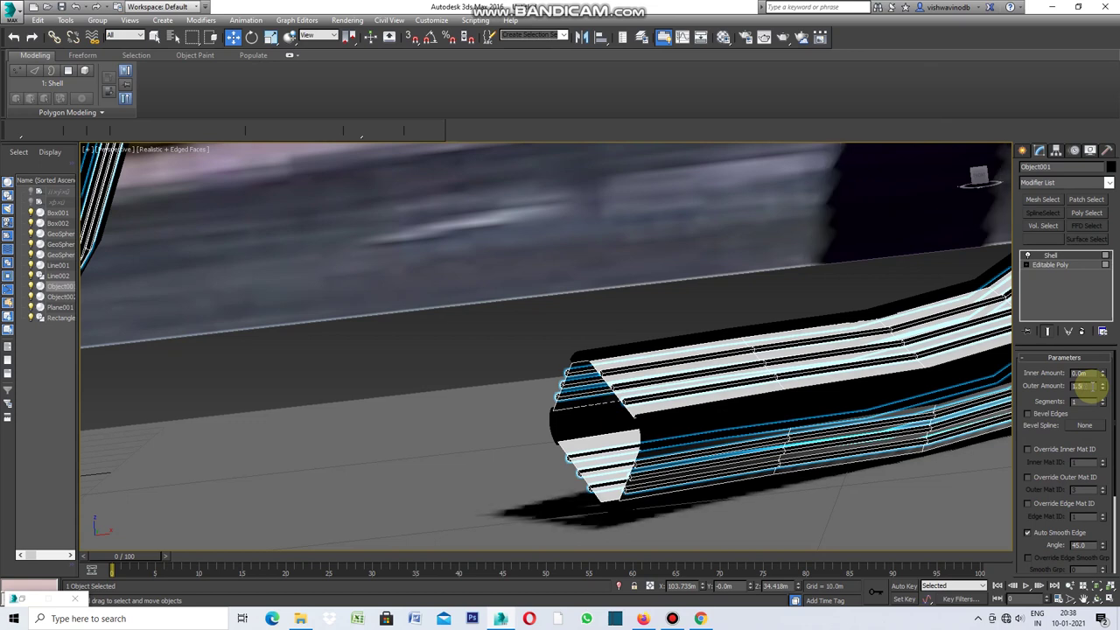
left_click_drag(1092, 386, 1089, 390)
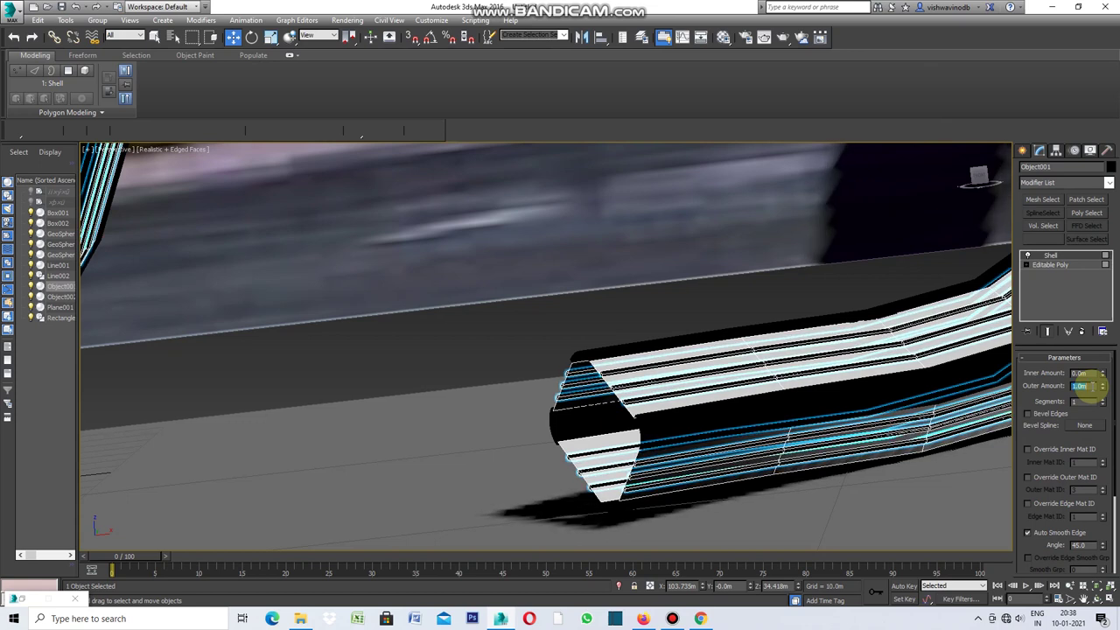
left_click(1023, 153)
left_click(969, 465)
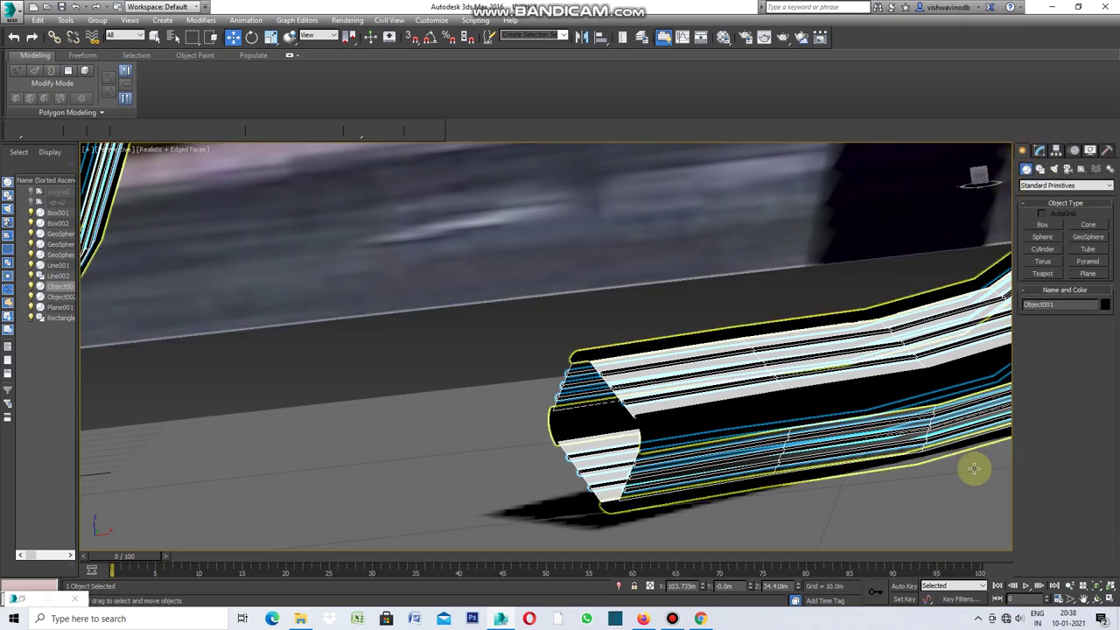
Step: Select Object002, add an Edit Poly modifier, and enter polygon sub-object level
left_click(956, 525)
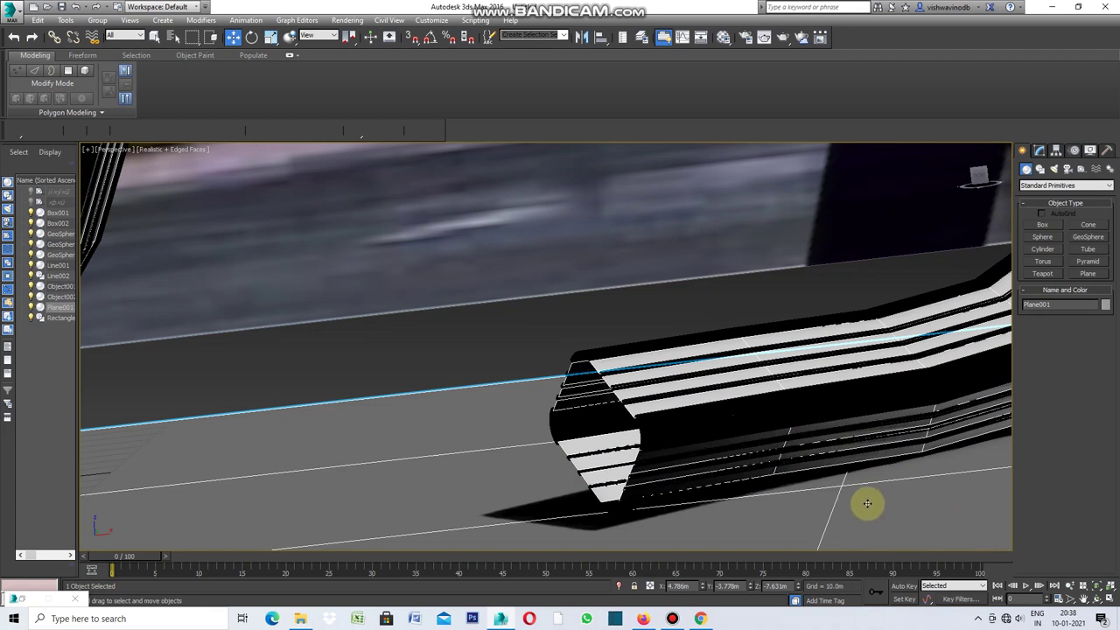
left_click(627, 411)
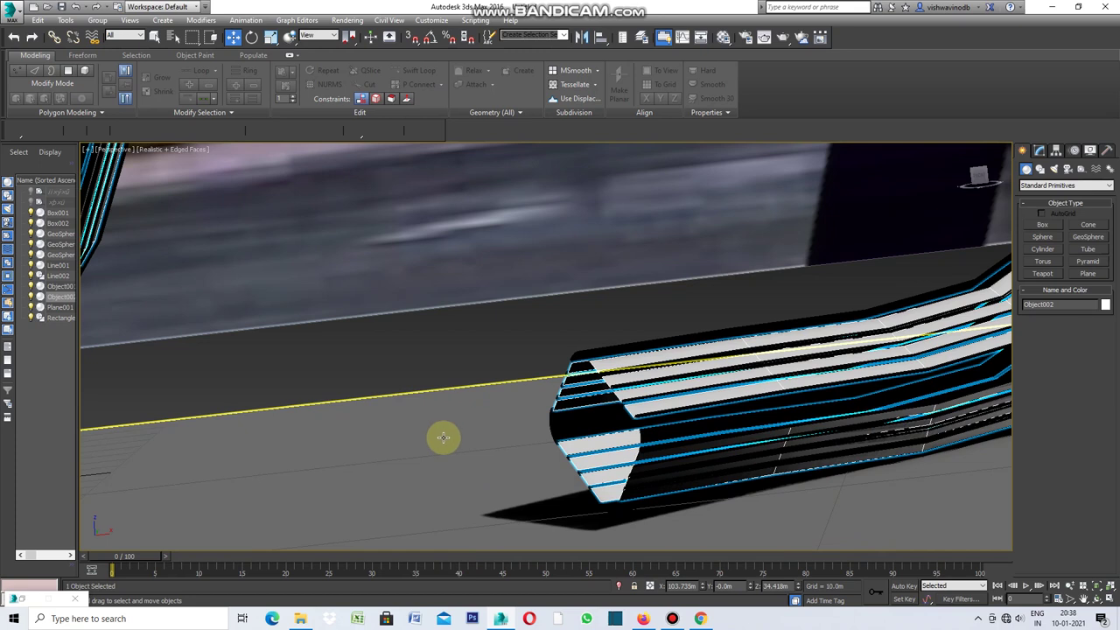
left_click(1047, 154)
left_click(1109, 184)
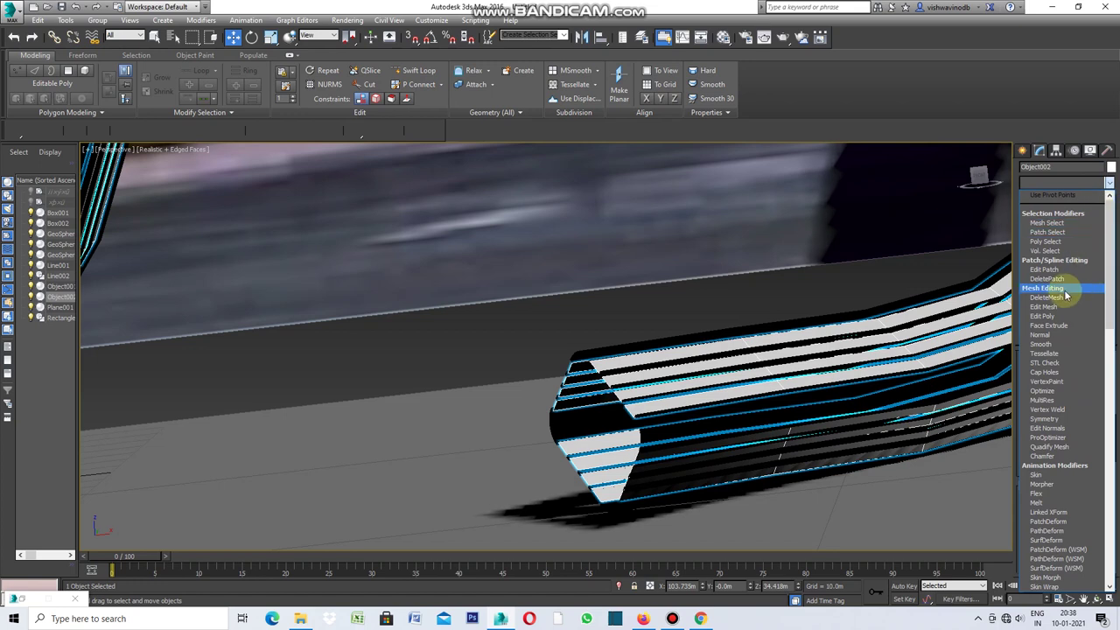
left_click(1054, 316)
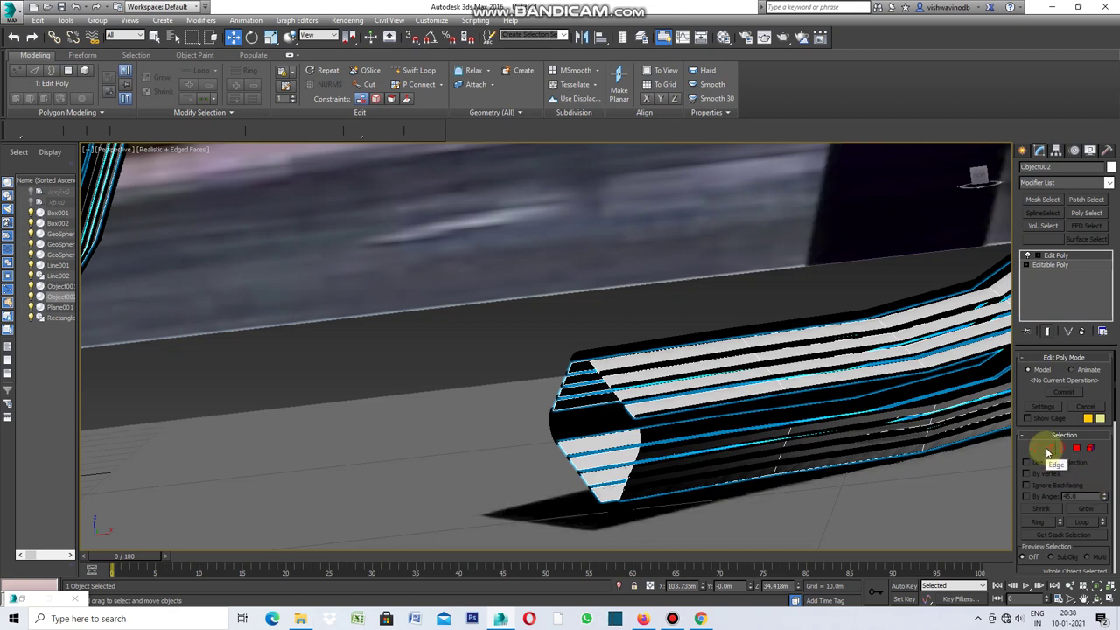
left_click(1048, 451)
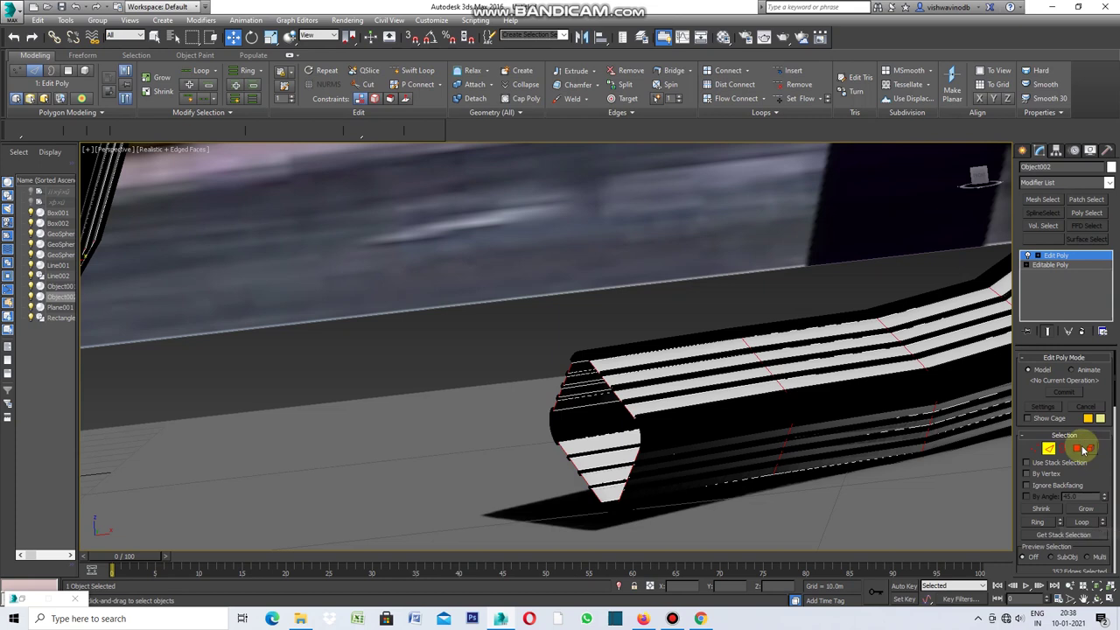
left_click(1076, 449)
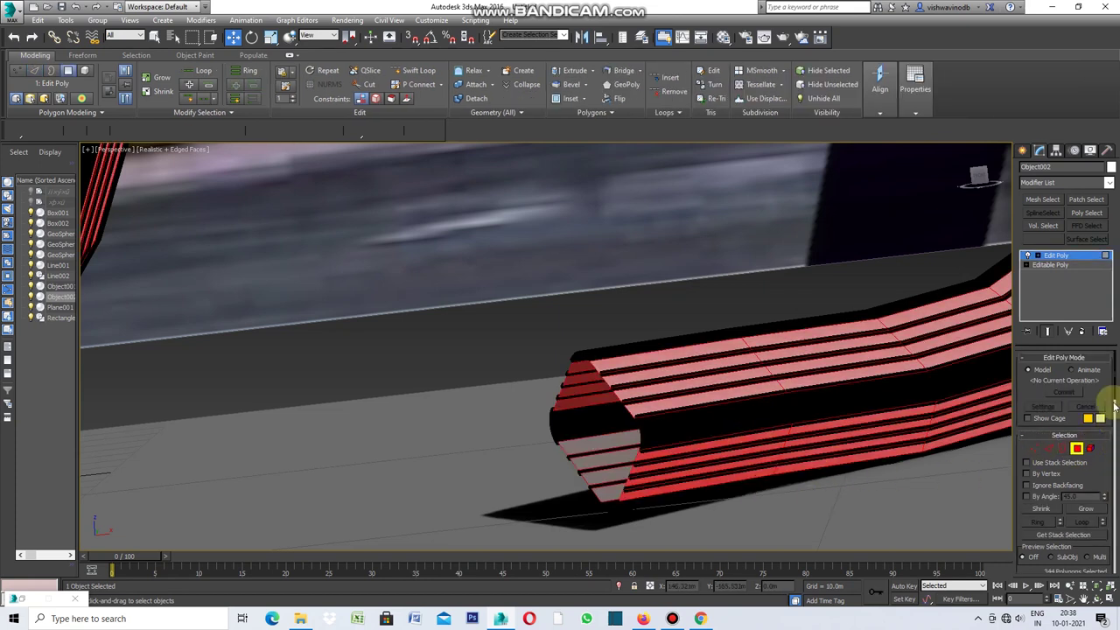
Step: Inset the selected slat polygons By Polygon with a 0.35m amount
left_click_drag(1114, 394, 1114, 430)
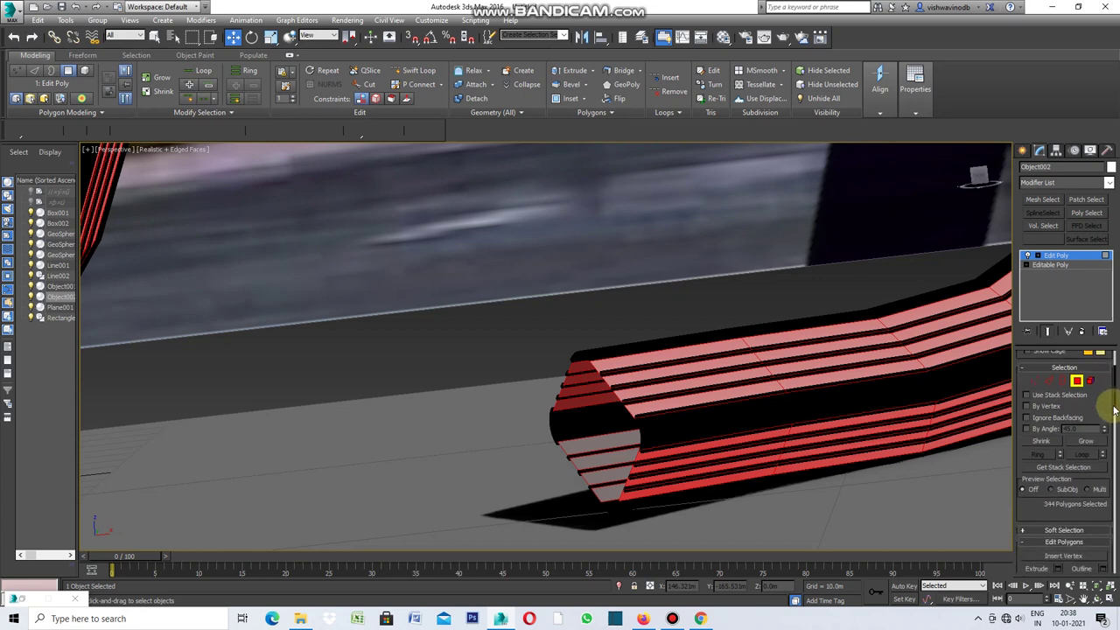
scroll(1115, 430, "down", 1)
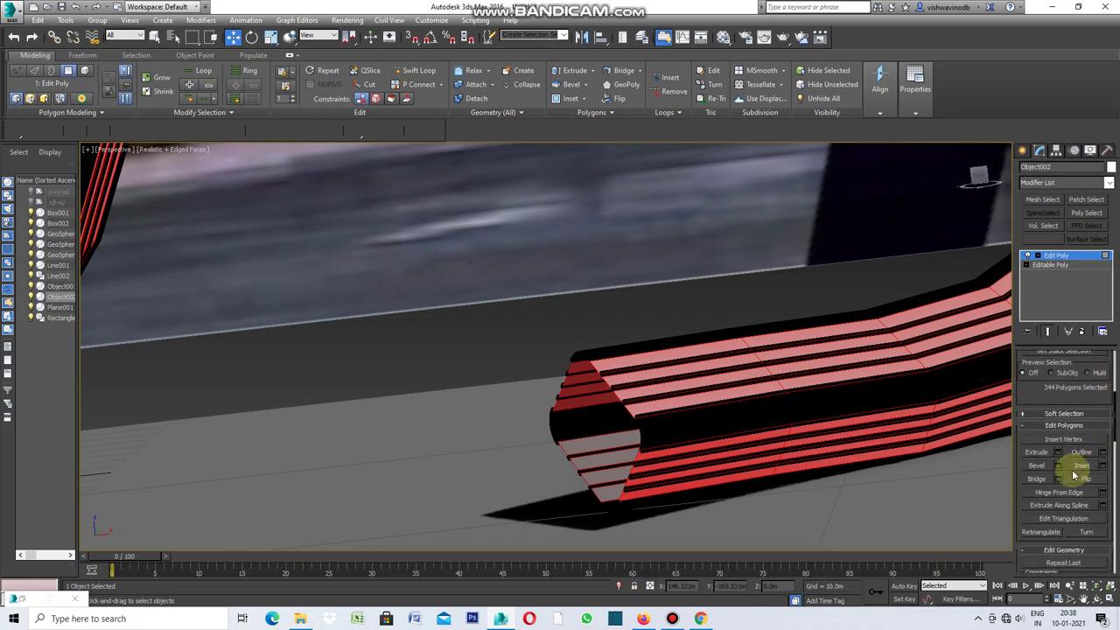
left_click(1102, 466)
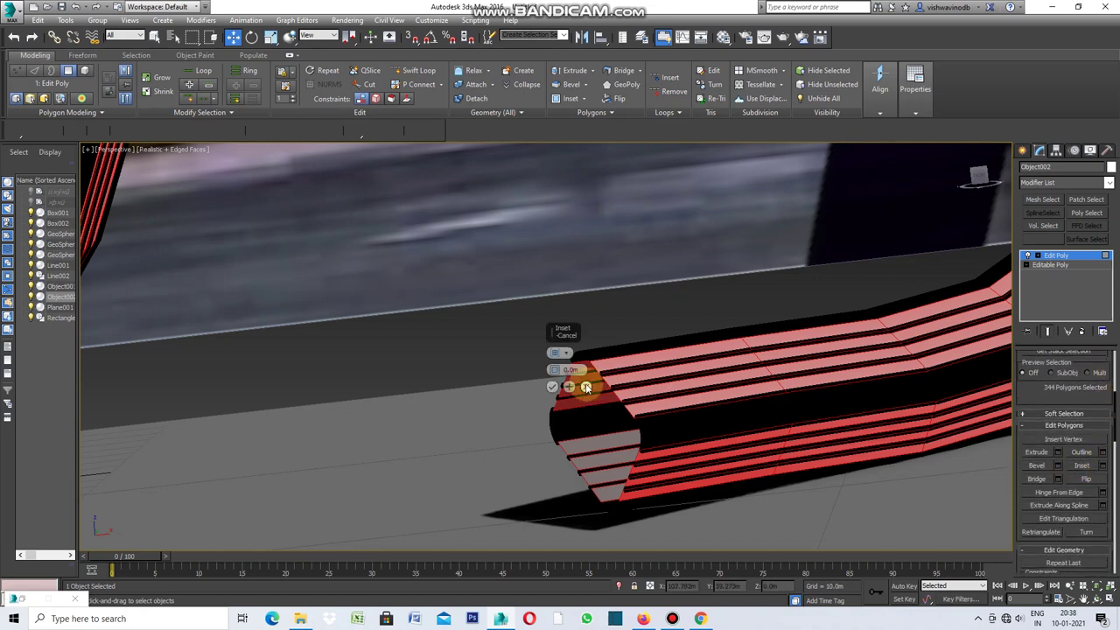
left_click(566, 353)
left_click(592, 377)
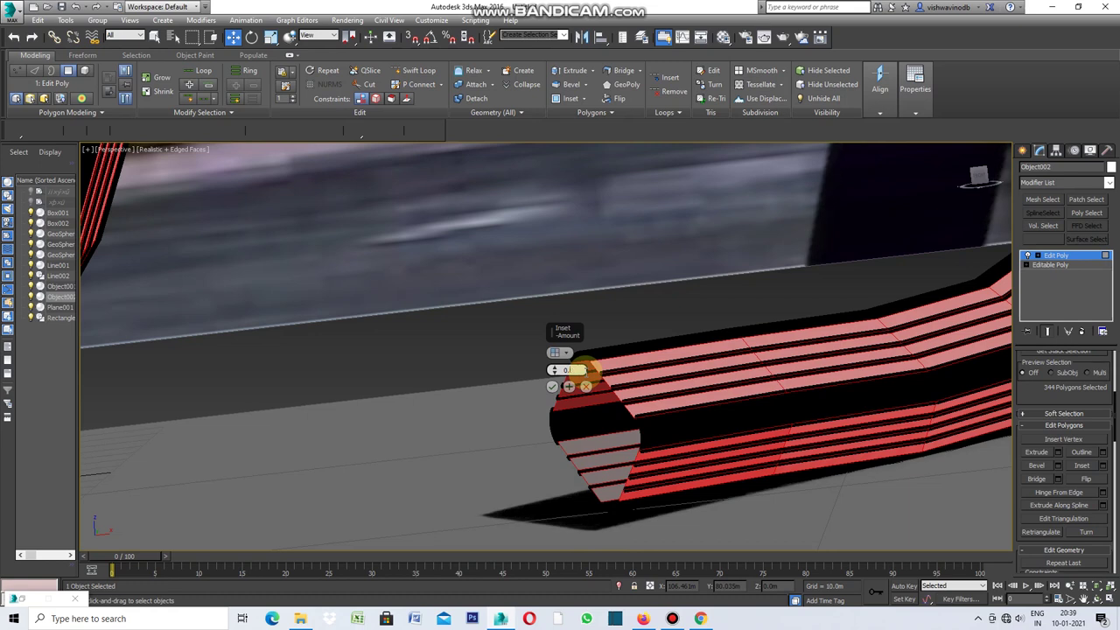
left_click_drag(585, 370, 584, 371)
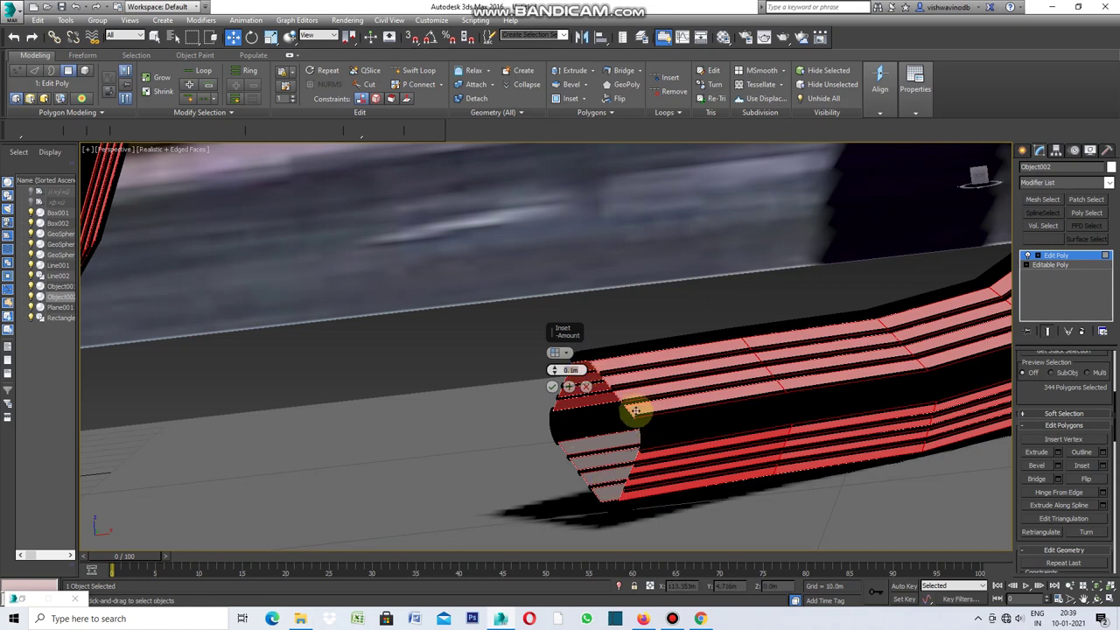
scroll(639, 411, "up", 5)
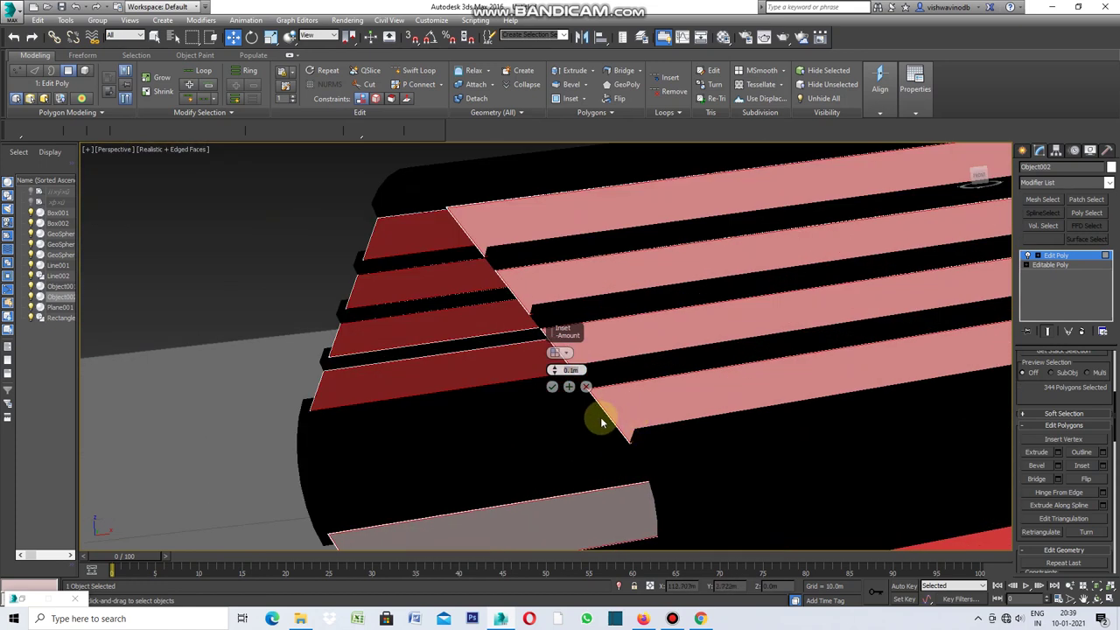
double_click(582, 370)
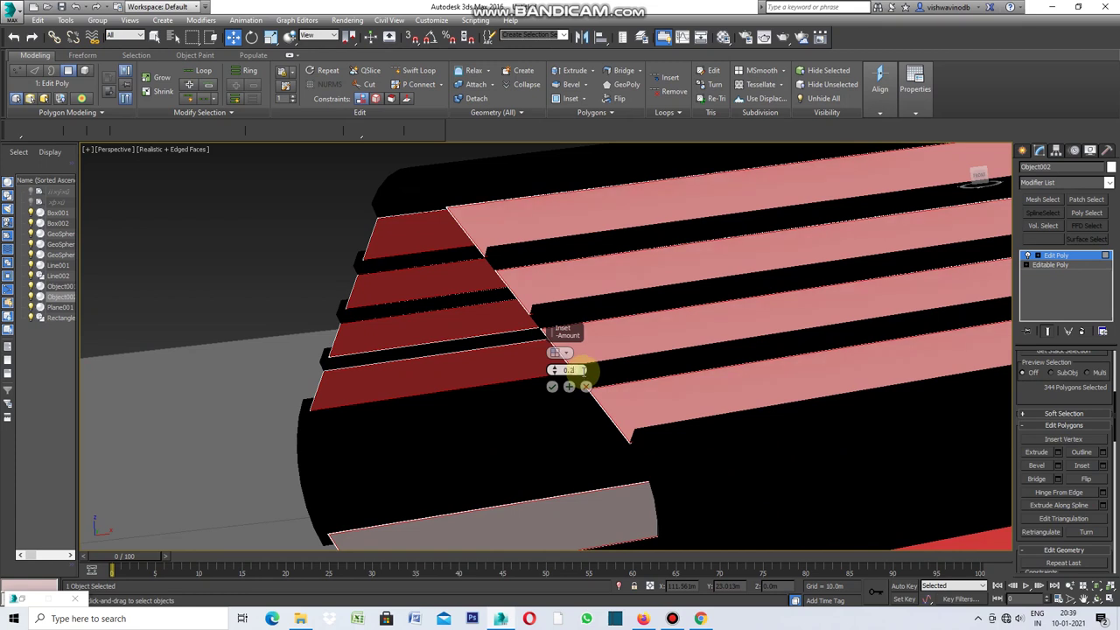
key("Return")
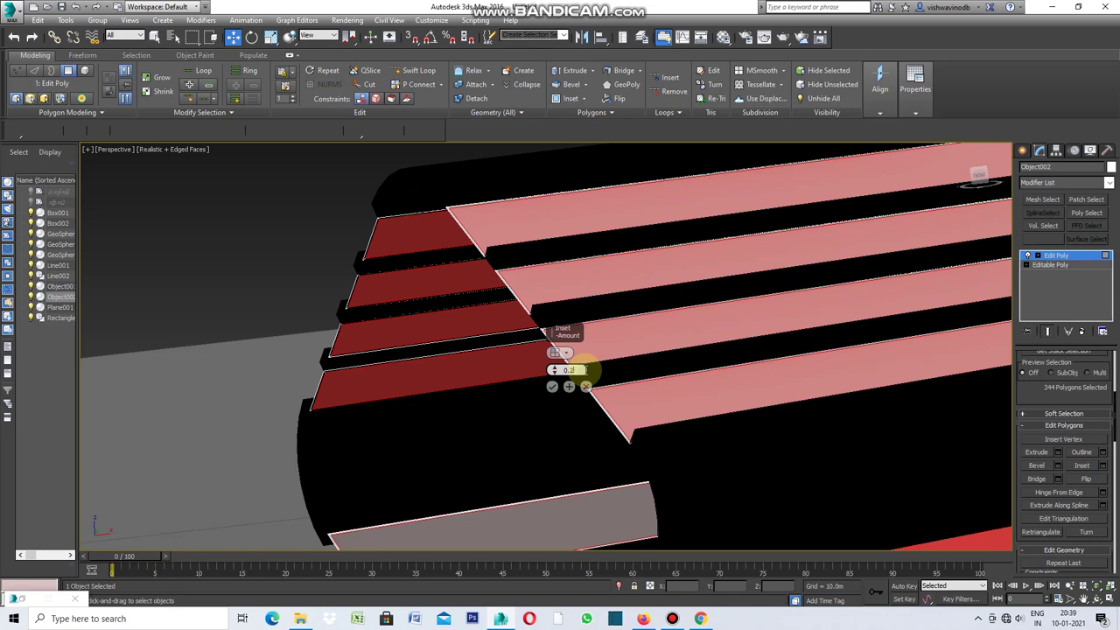
type("7")
key("Return")
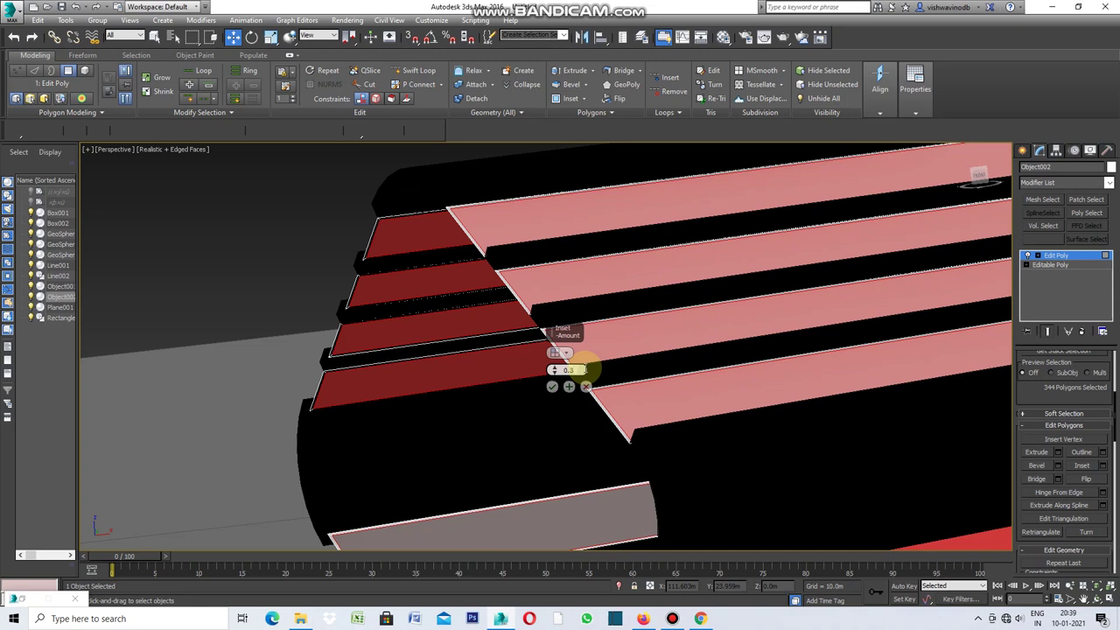
key("Return")
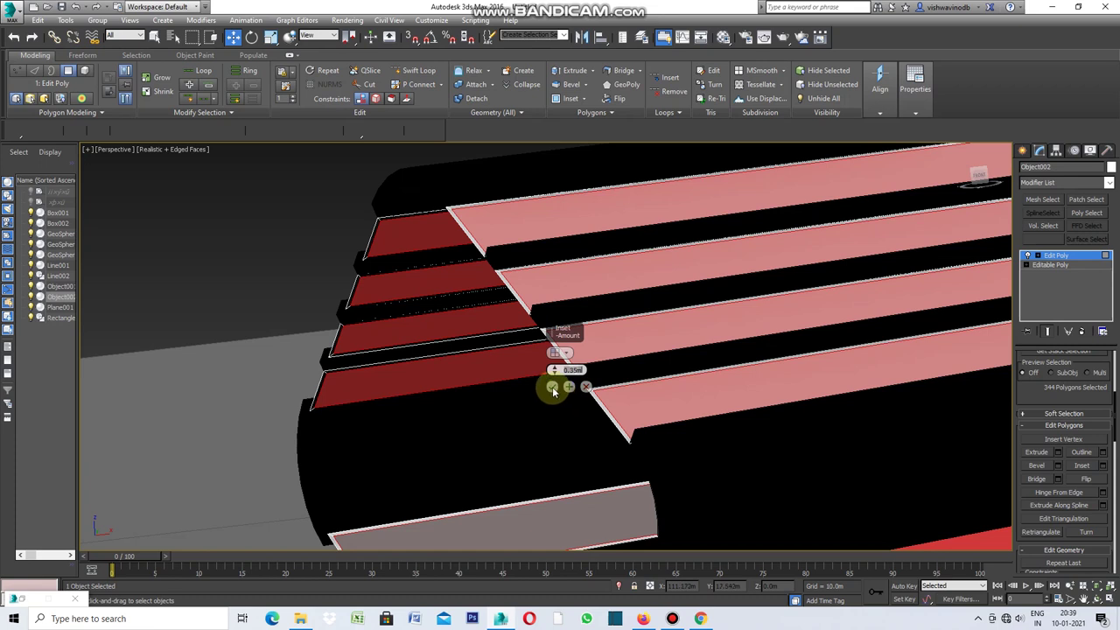
left_click(553, 389)
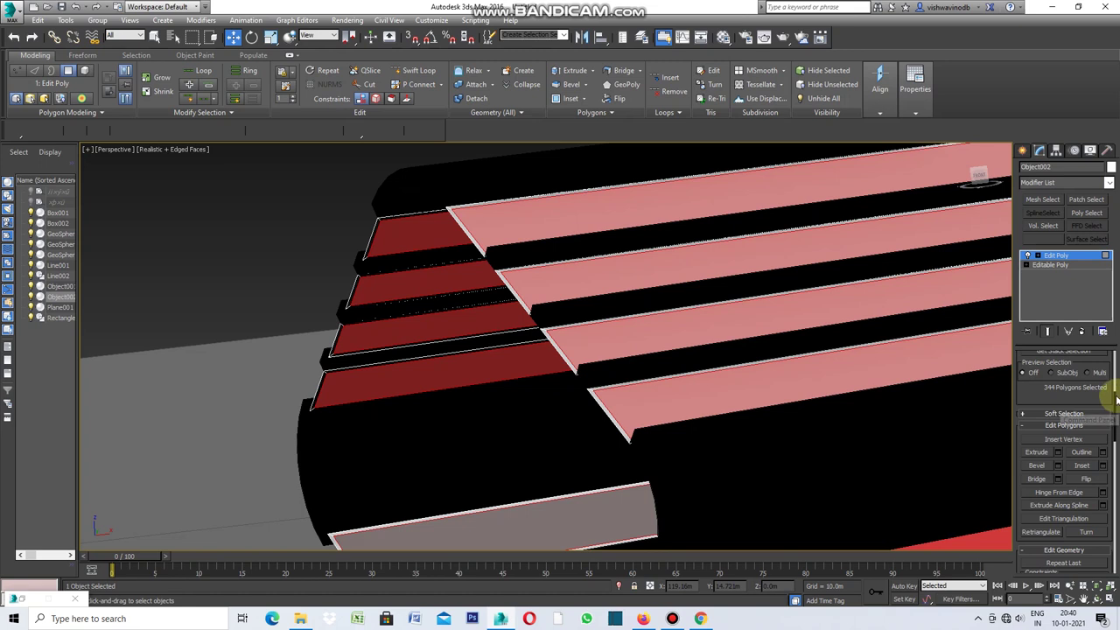
left_click_drag(1117, 401, 1117, 450)
Step: Detach the inset slat faces as Object003 and set the object colour to white
left_click(1102, 429)
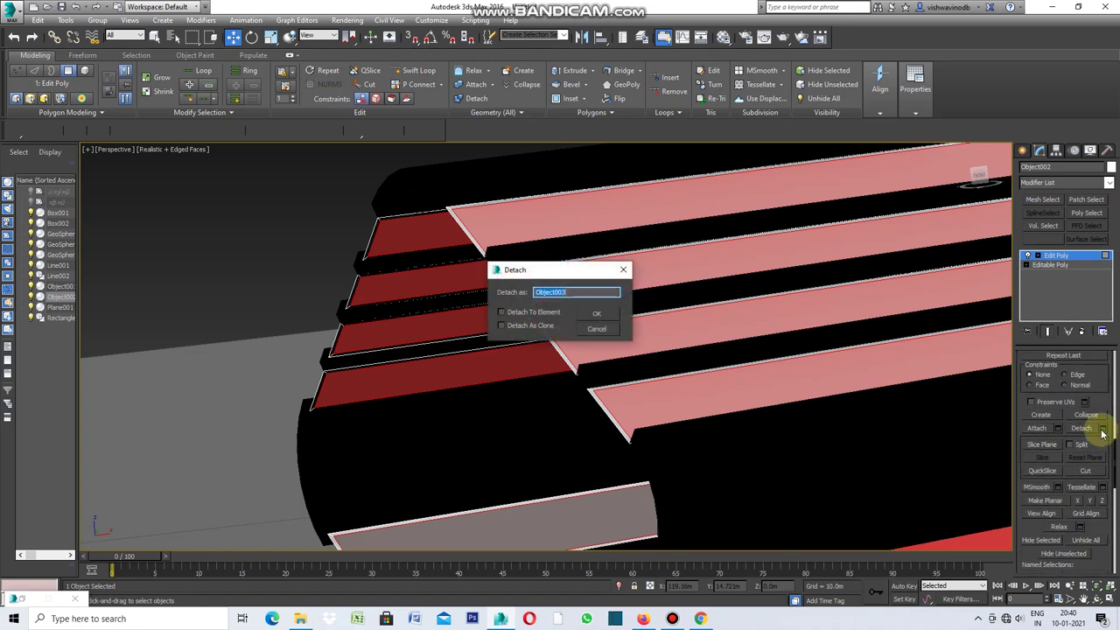
left_click(597, 313)
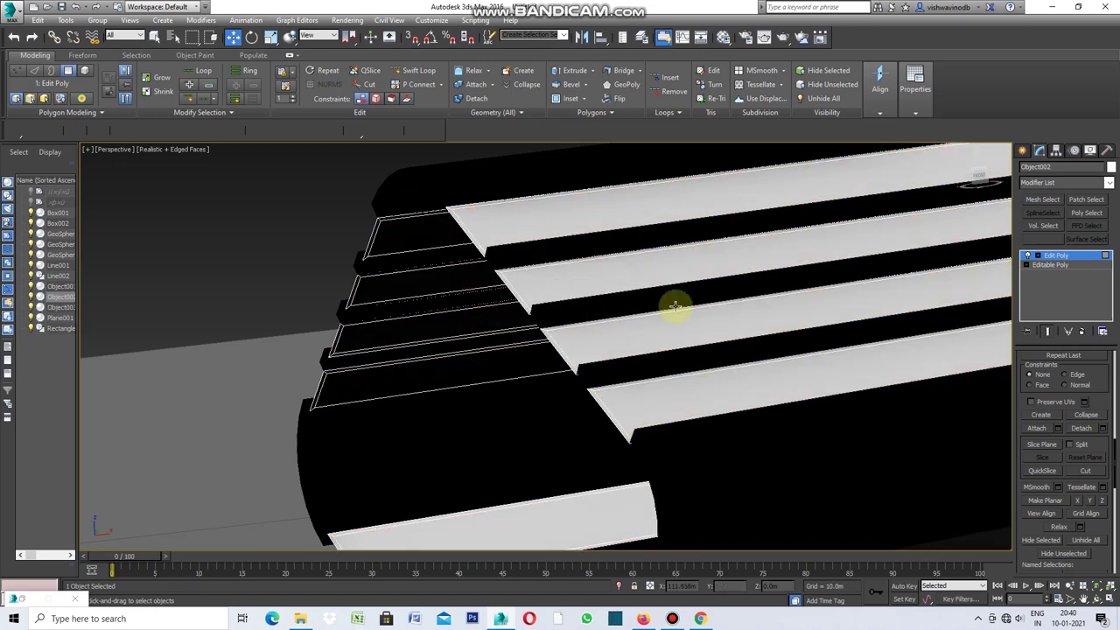
left_click(1111, 167)
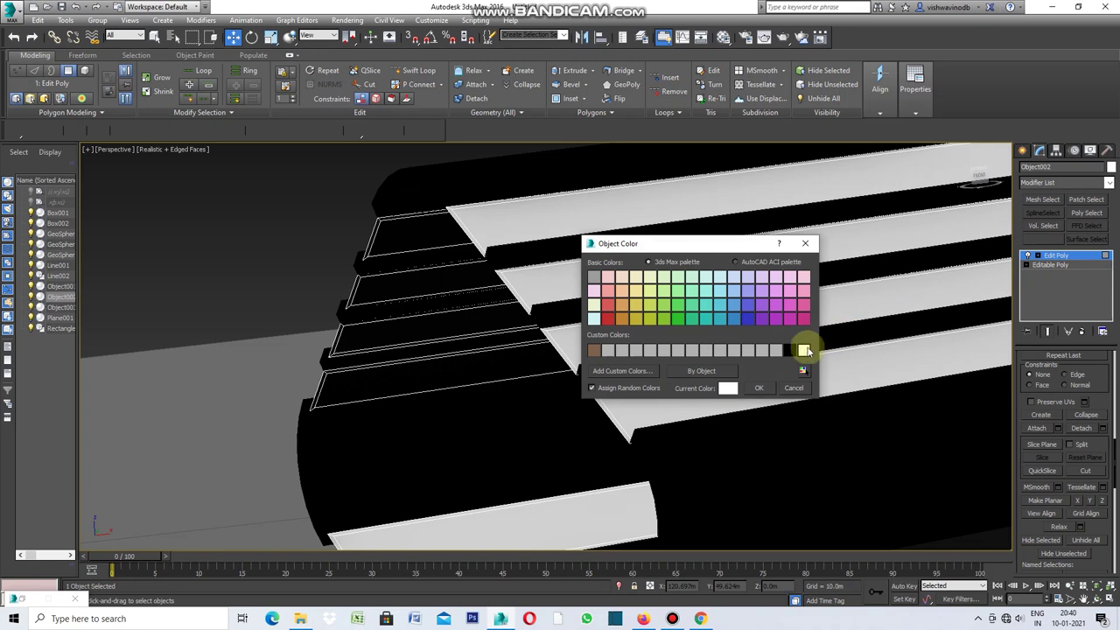
left_click(804, 351)
left_click(758, 388)
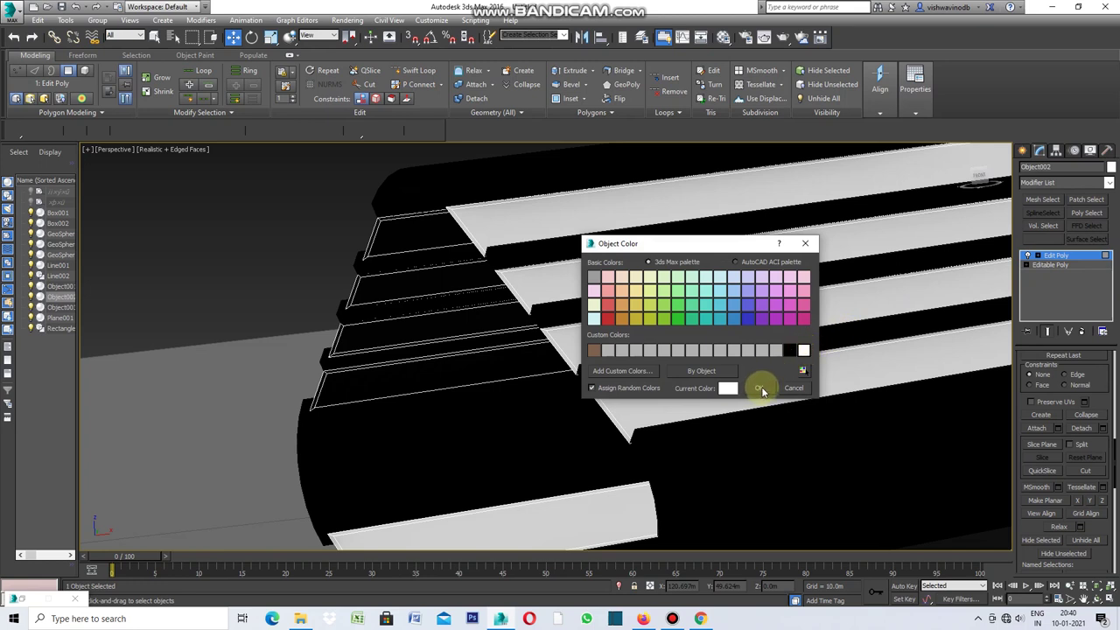
left_click(760, 389)
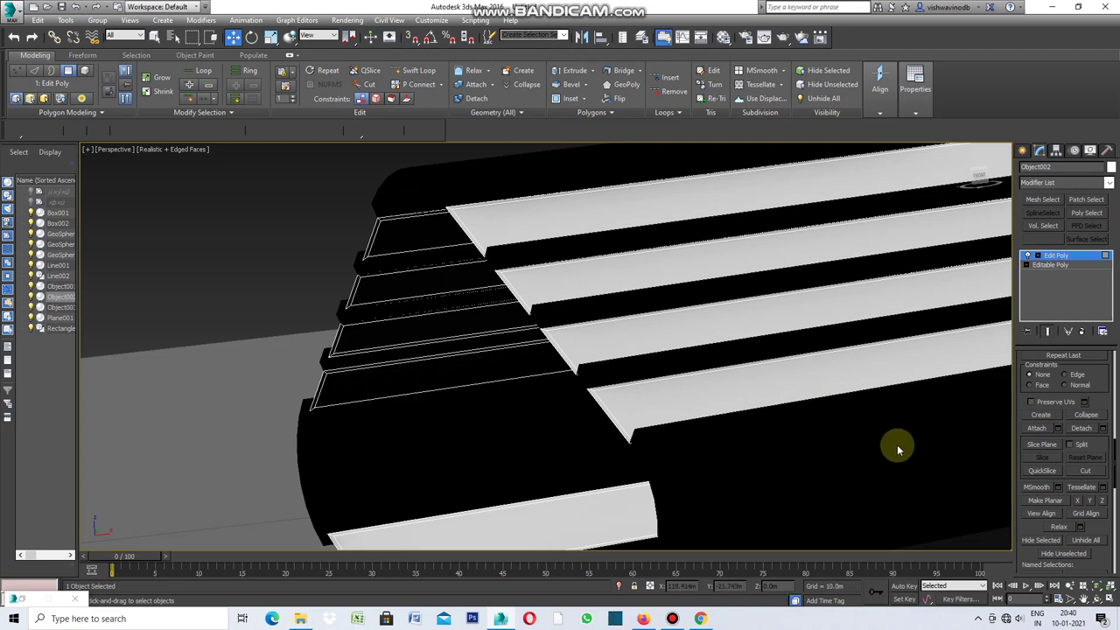
left_click(1109, 183)
Step: Add a Shell modifier to Object002 with a 0.25m outer amount, then deselect
left_click_drag(1109, 219, 1115, 435)
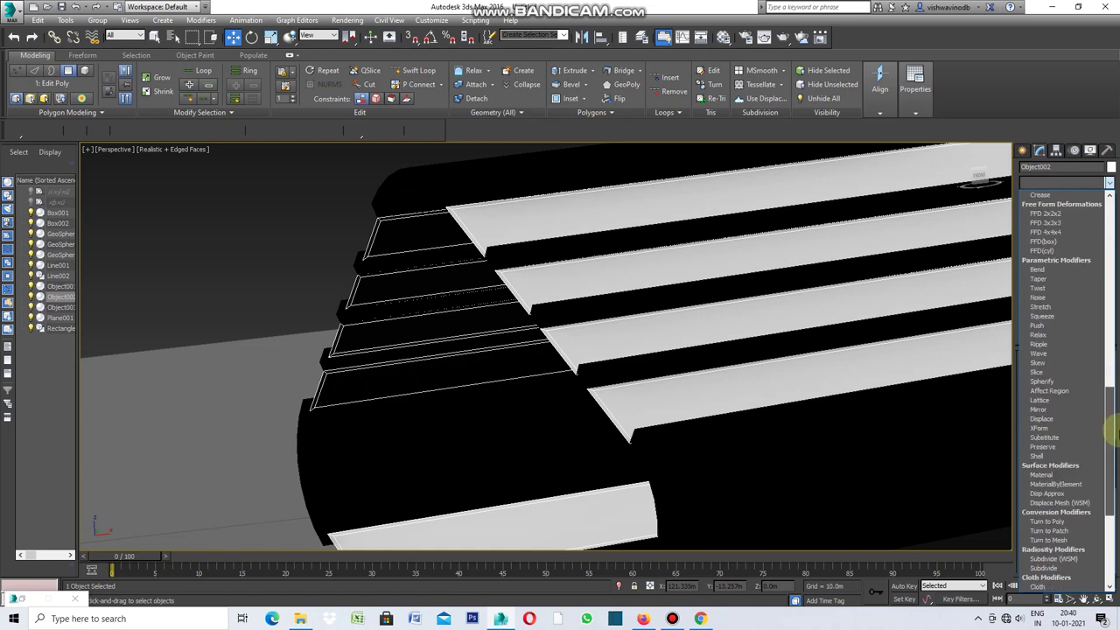
left_click(1037, 446)
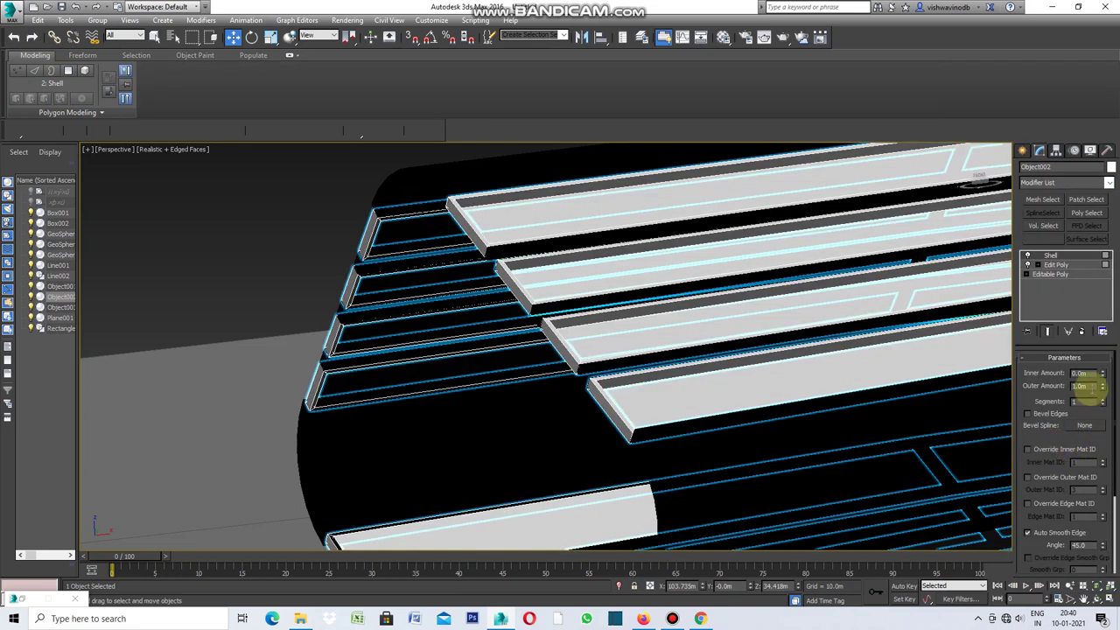
left_click_drag(1090, 387, 1090, 386)
type(".2")
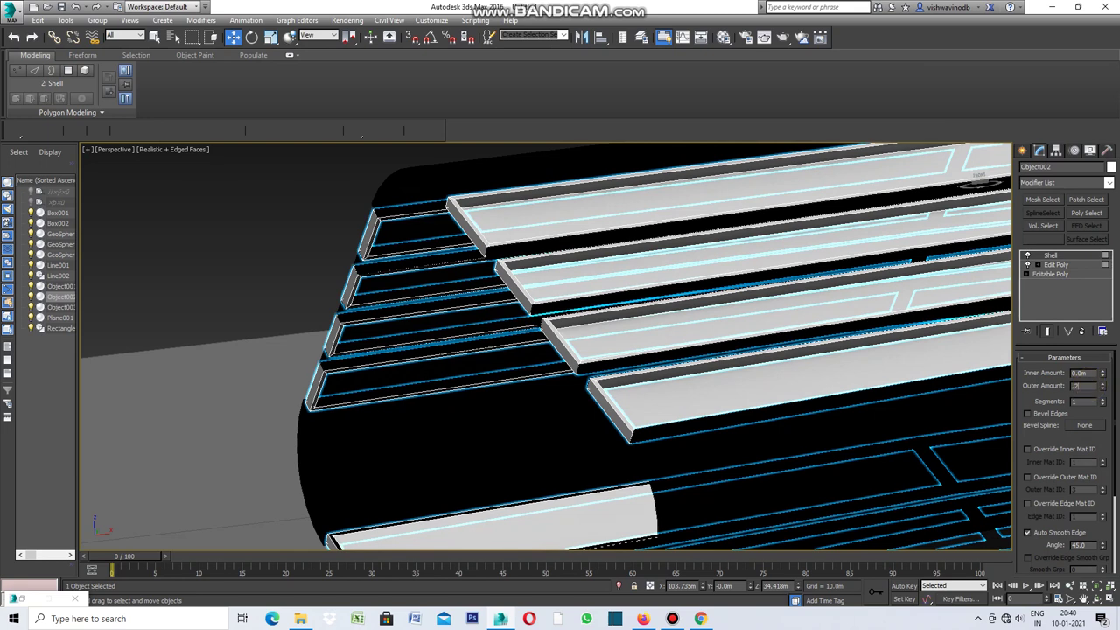
key("Return")
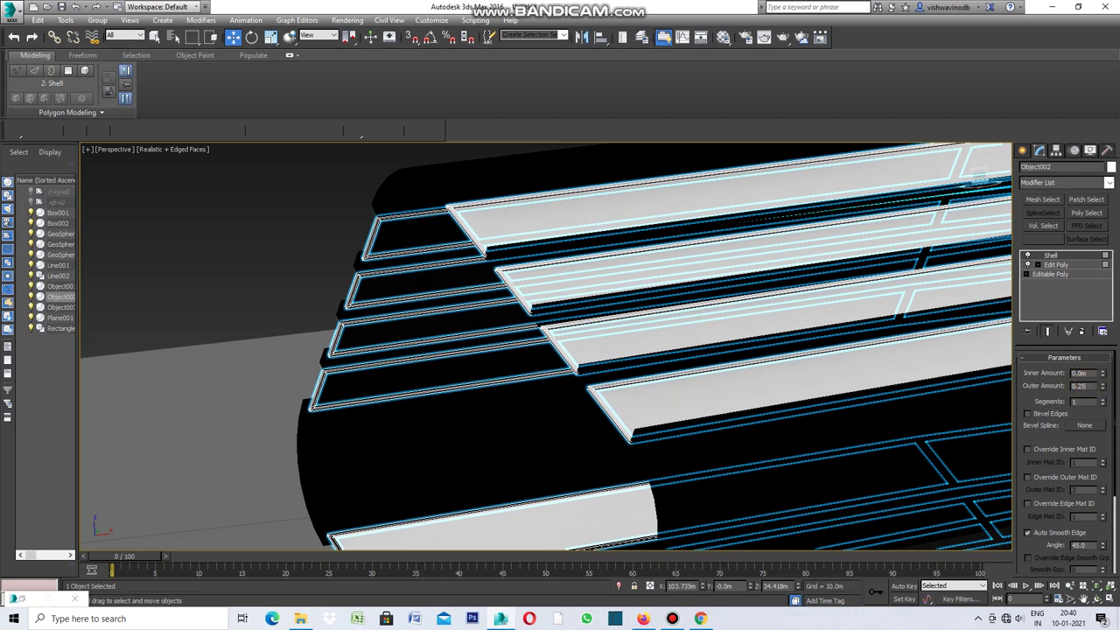
key("Return")
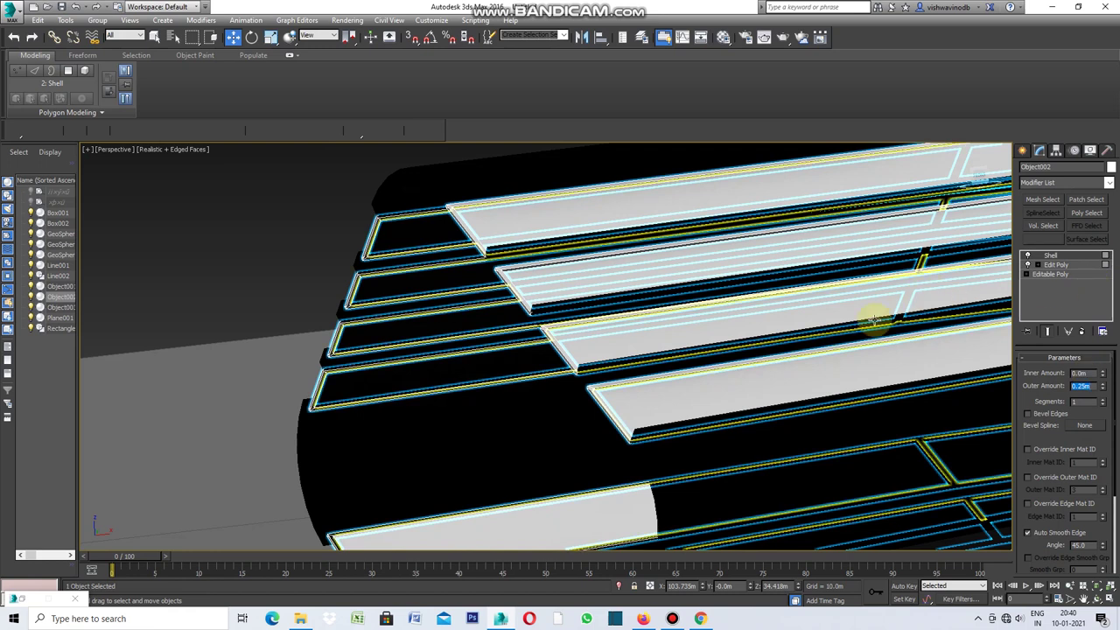
left_click(218, 250)
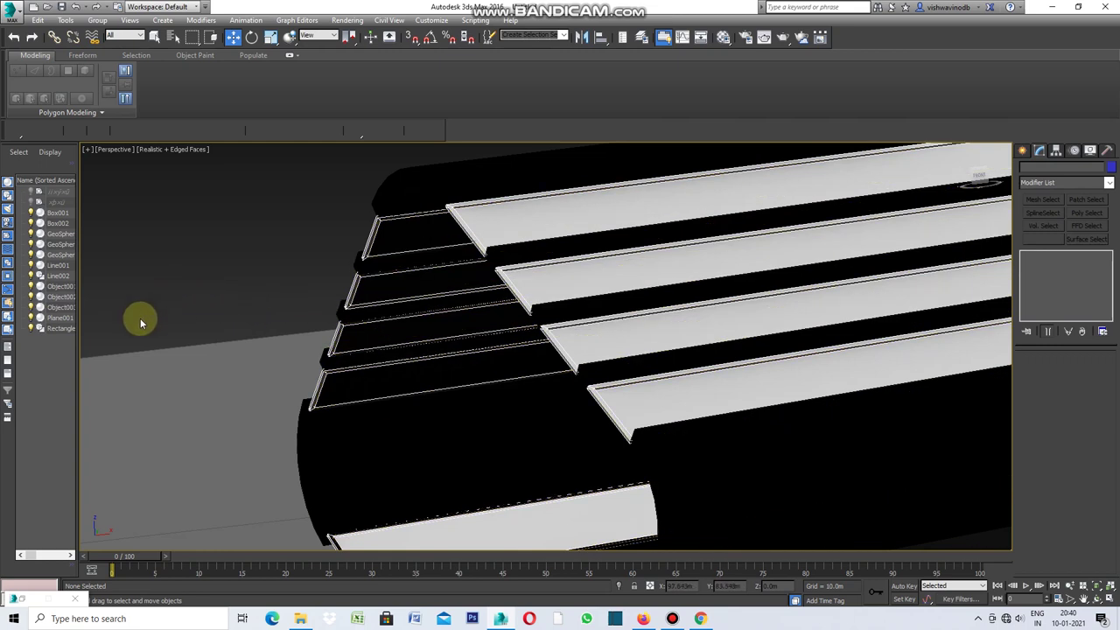
Step: Assign the reflective raytrace material to the Object003 strips, then reselect them to inspect the result
left_click(501, 223)
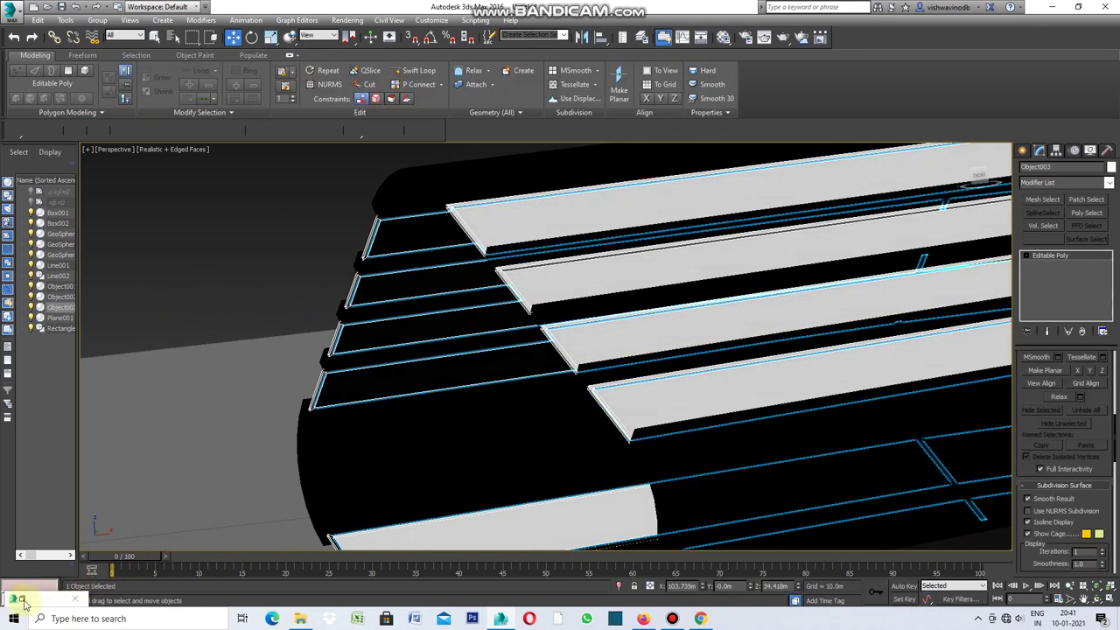
key("m")
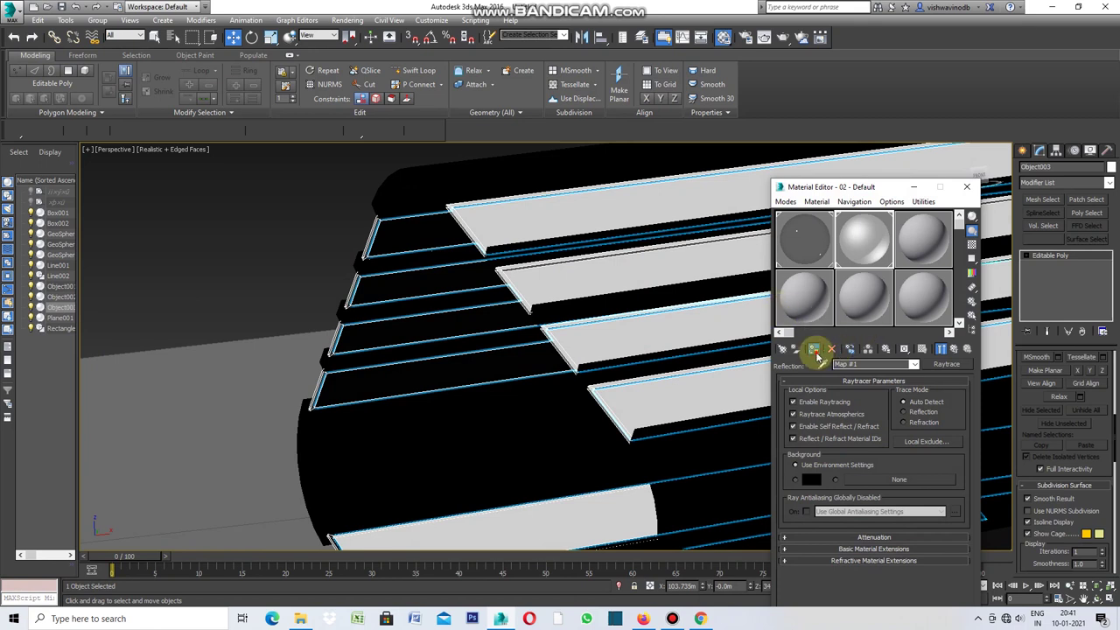
left_click(814, 351)
left_click(400, 232)
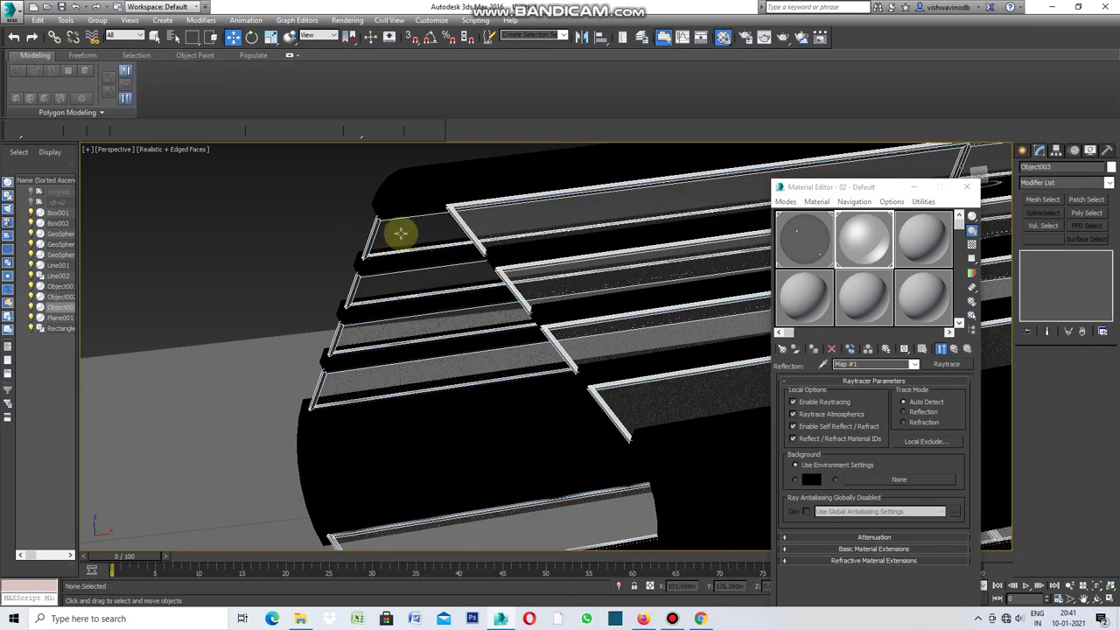
left_click(916, 188)
left_click(399, 275)
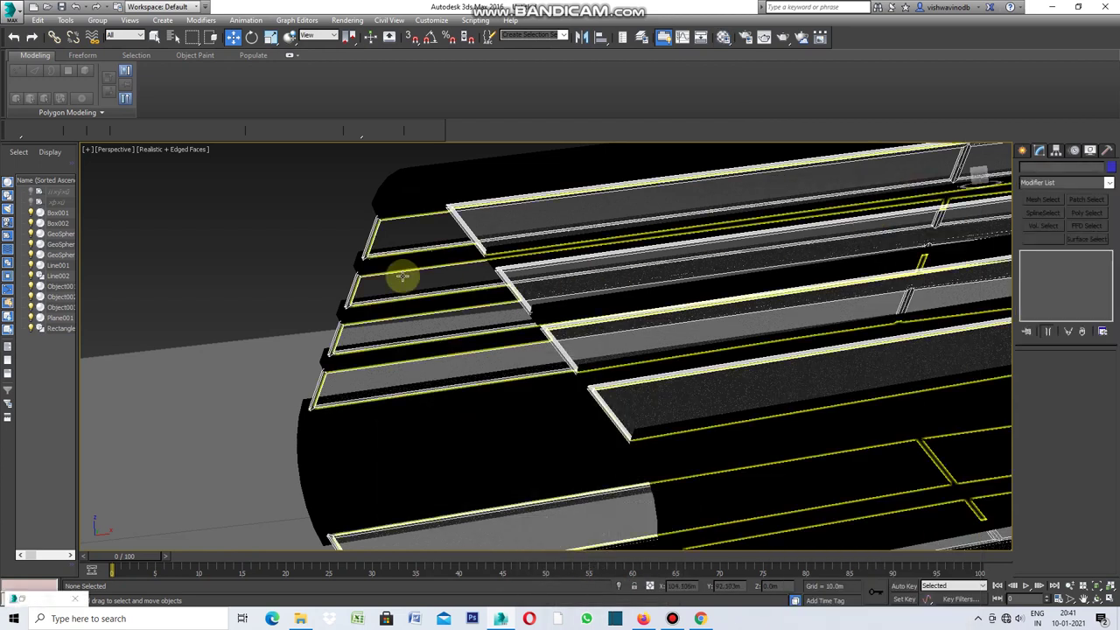
scroll(420, 278, "down", 3)
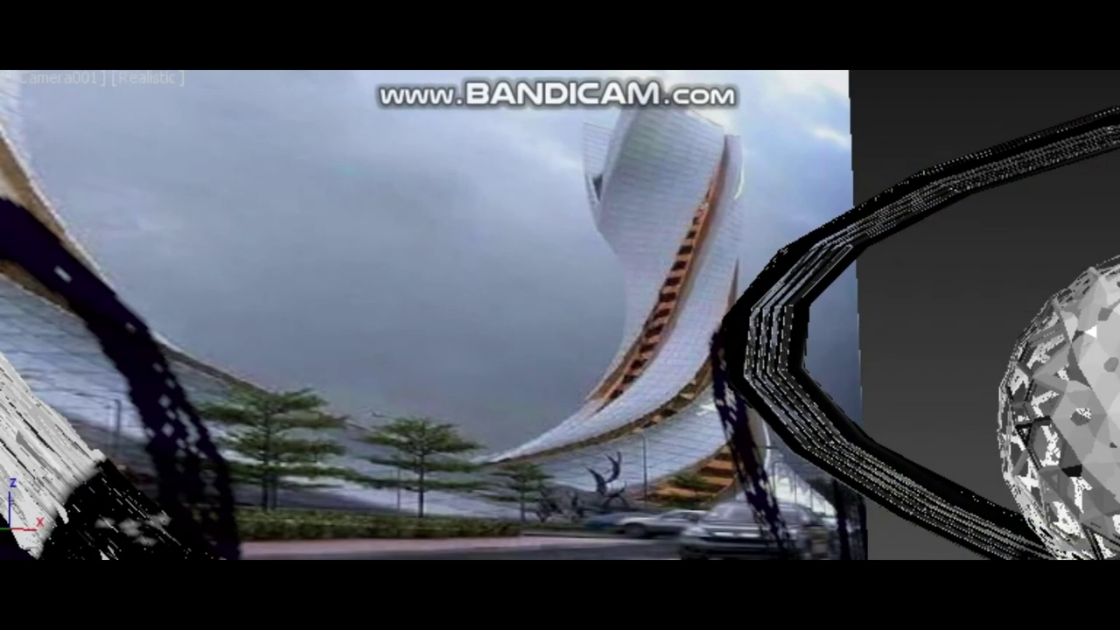
Step: Switch between the Move and Select tools while Camera001 shows the arch and lattice sphere animating
key("w")
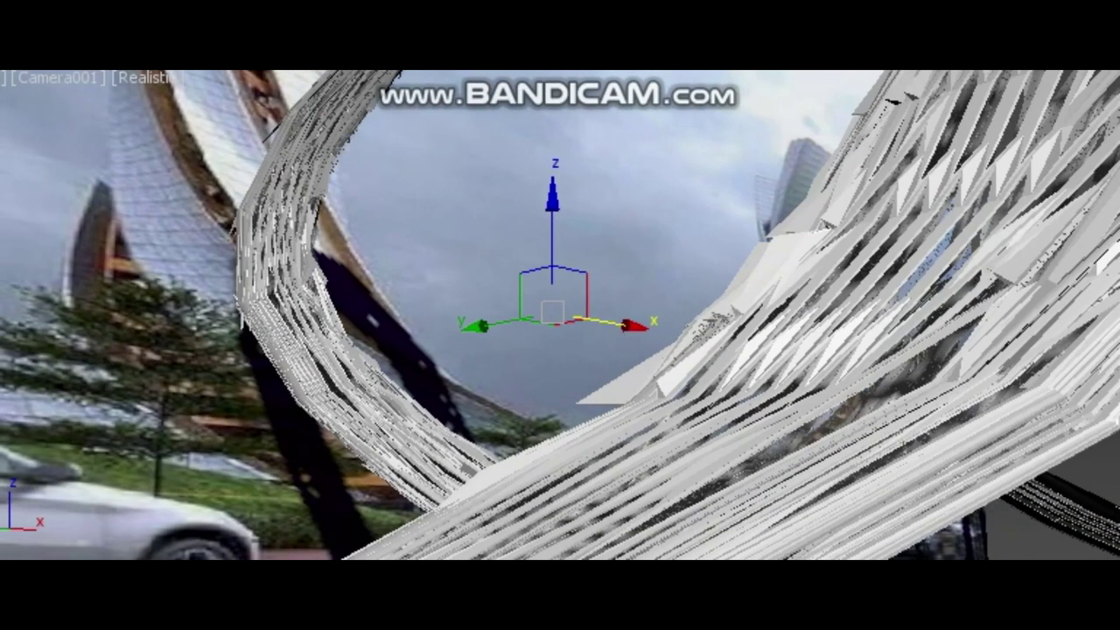
key("q")
key("w")
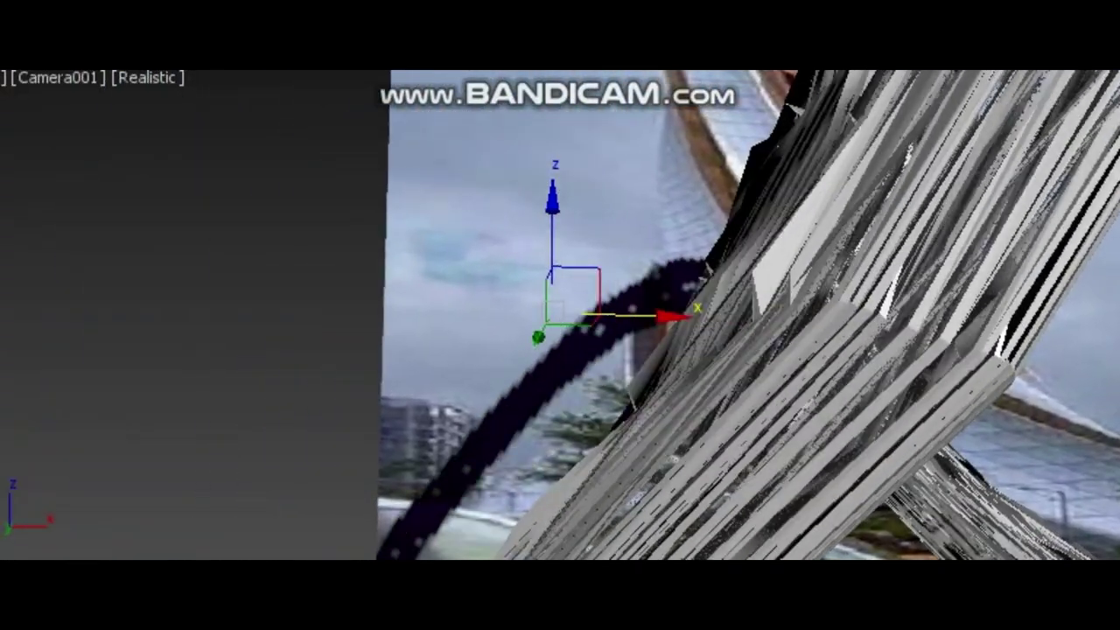
key("q")
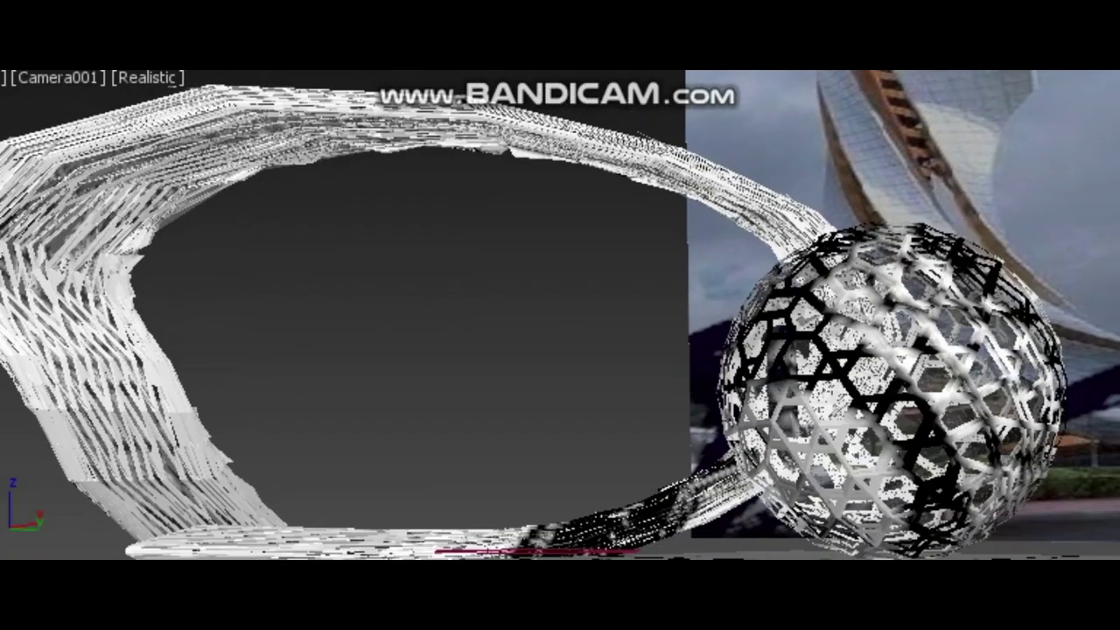